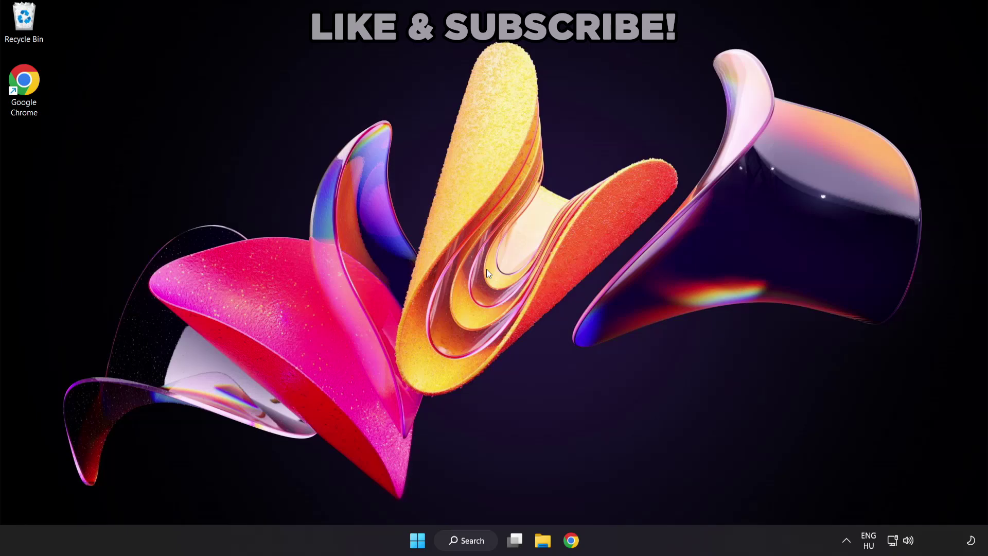
Bring up Windows Search from the taskbar to look for Device Manager.
{"action": "left_click", "coordinate": [473, 540]}
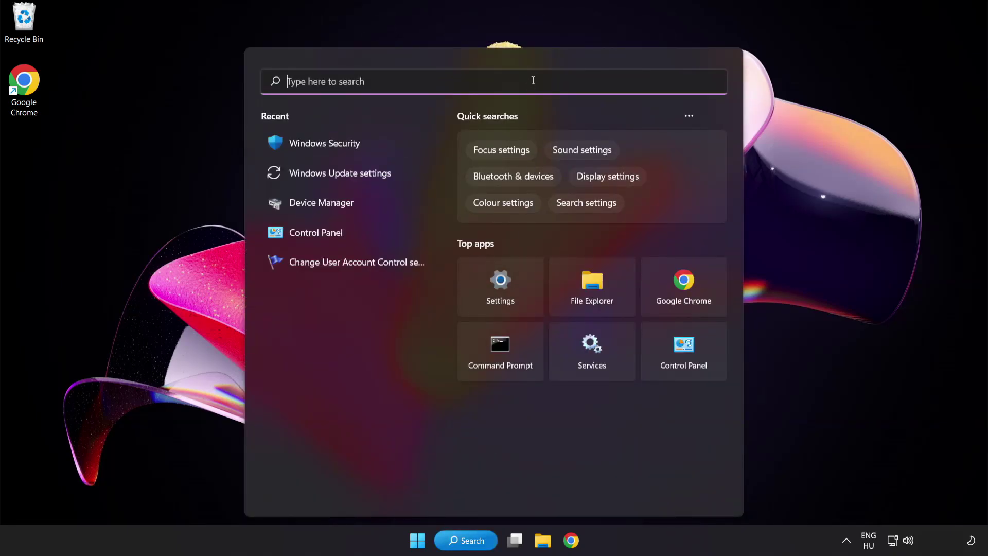
{"action": "type", "text": "device manag"}
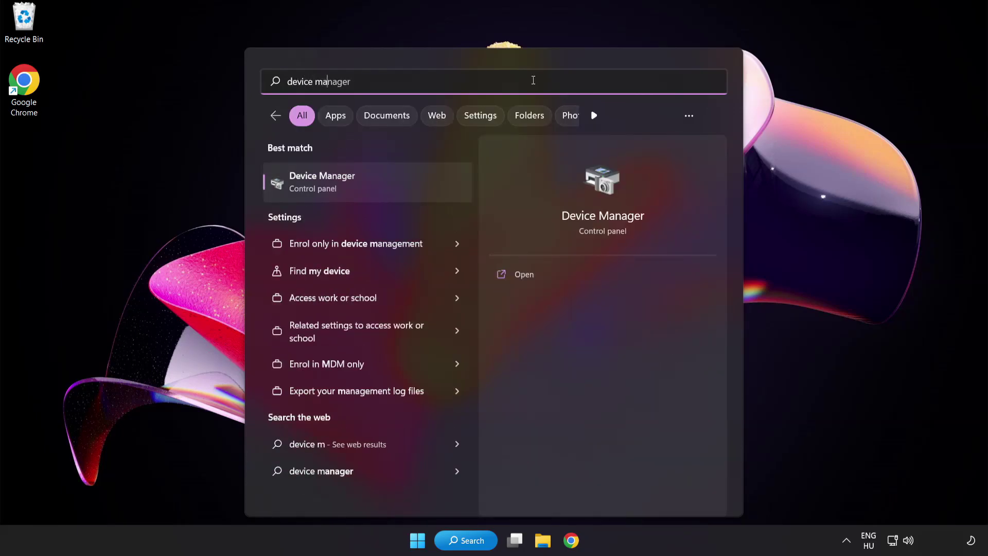
{"action": "type", "text": "er"}
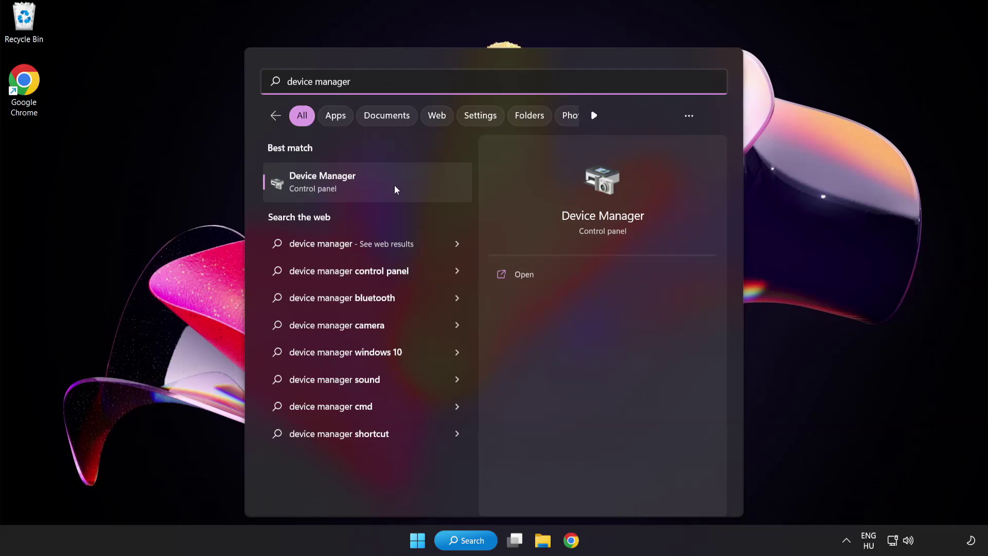
Launch Device Manager, expand Display adapters and bring up the VMware SVGA 3D adapter's context menu.
{"action": "left_click", "coordinate": [394, 185]}
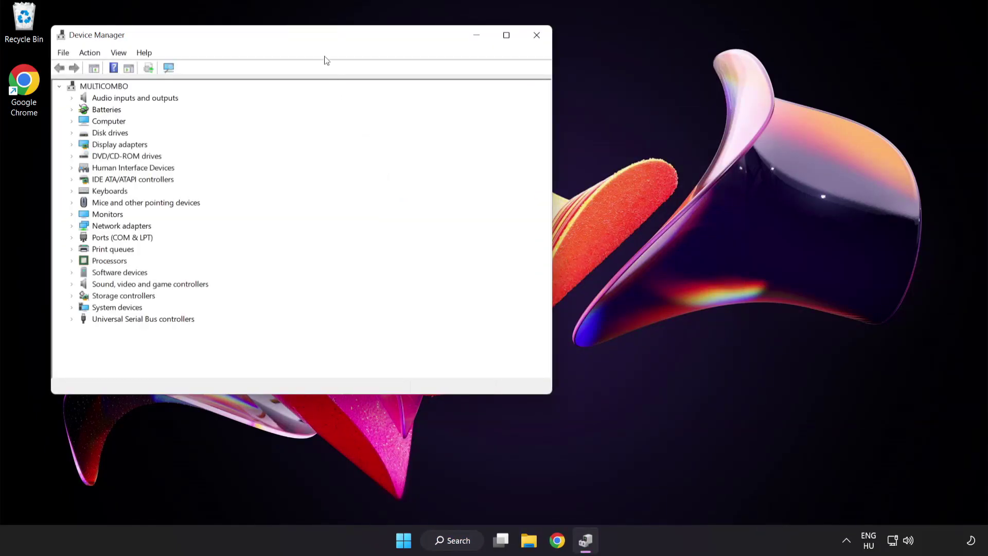
{"action": "left_click_drag", "start_coordinate": [320, 39], "coordinate": [485, 102]}
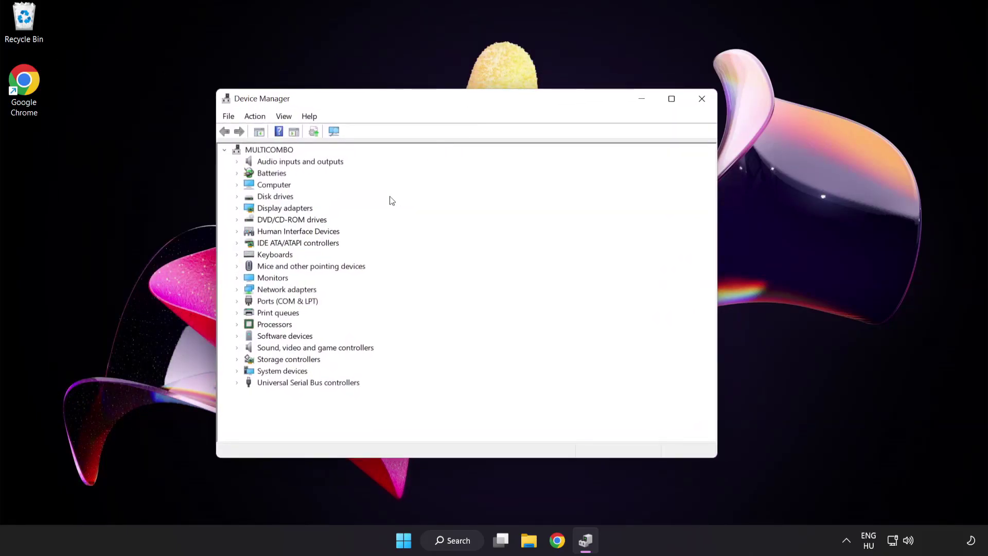
{"action": "left_click", "coordinate": [307, 211]}
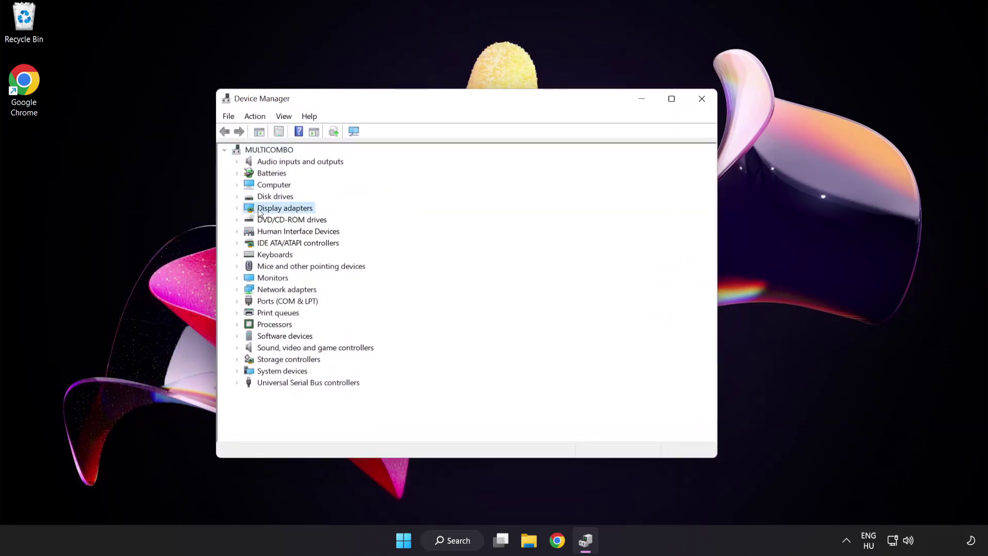
{"action": "left_click", "coordinate": [239, 210]}
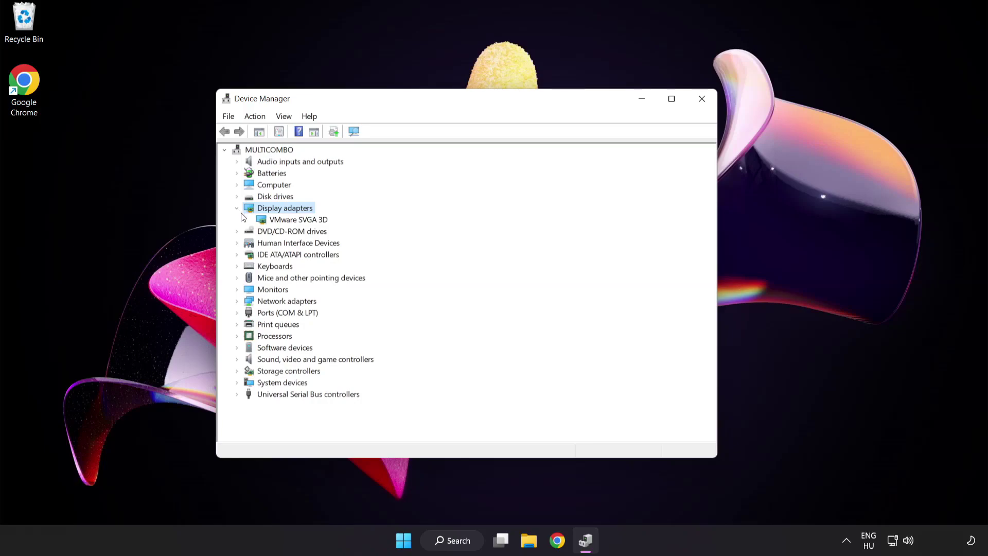
{"action": "left_click", "coordinate": [278, 220]}
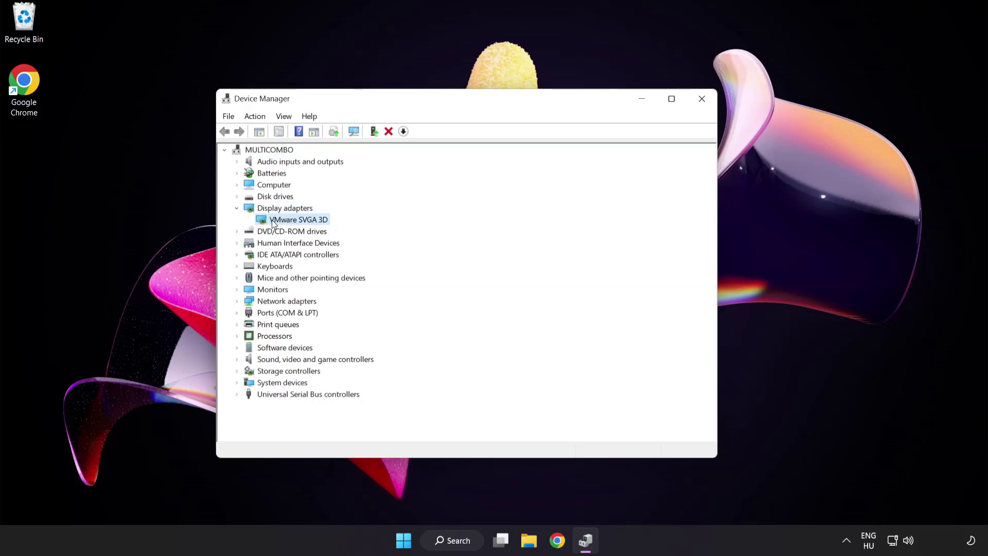
{"action": "right_click", "coordinate": [291, 223]}
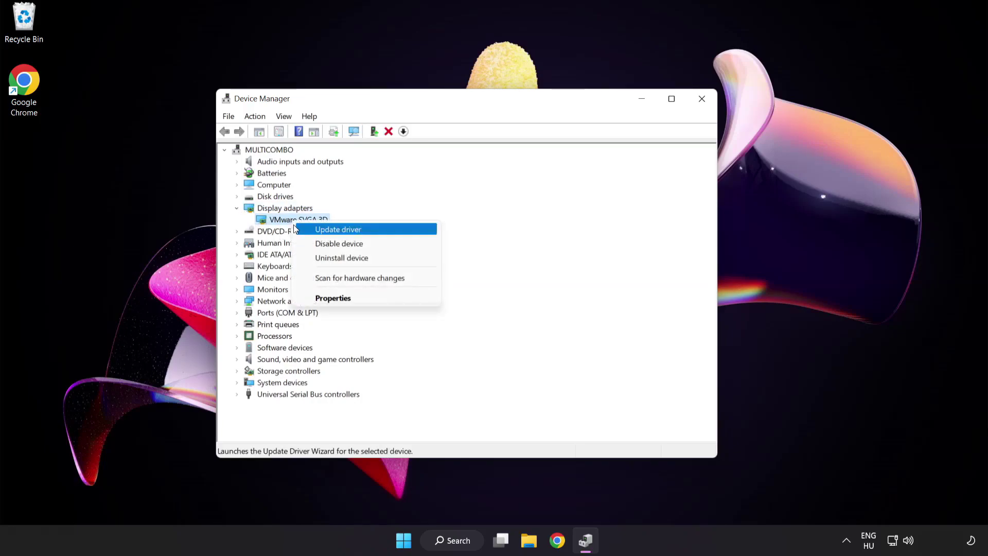
Run Update driver with automatic search, confirm the best driver is installed, and close the wizard.
{"action": "left_click", "coordinate": [383, 229]}
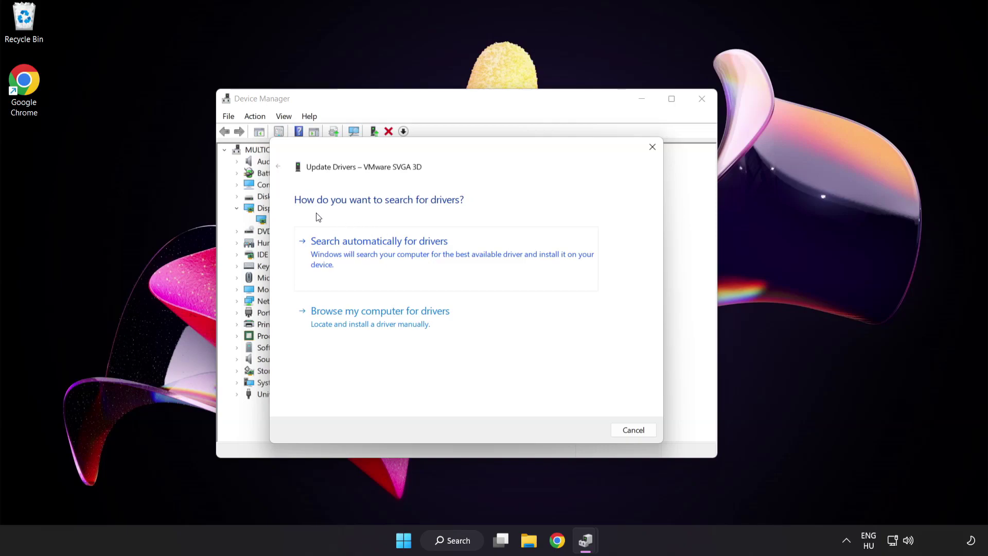
{"action": "left_click", "coordinate": [432, 256]}
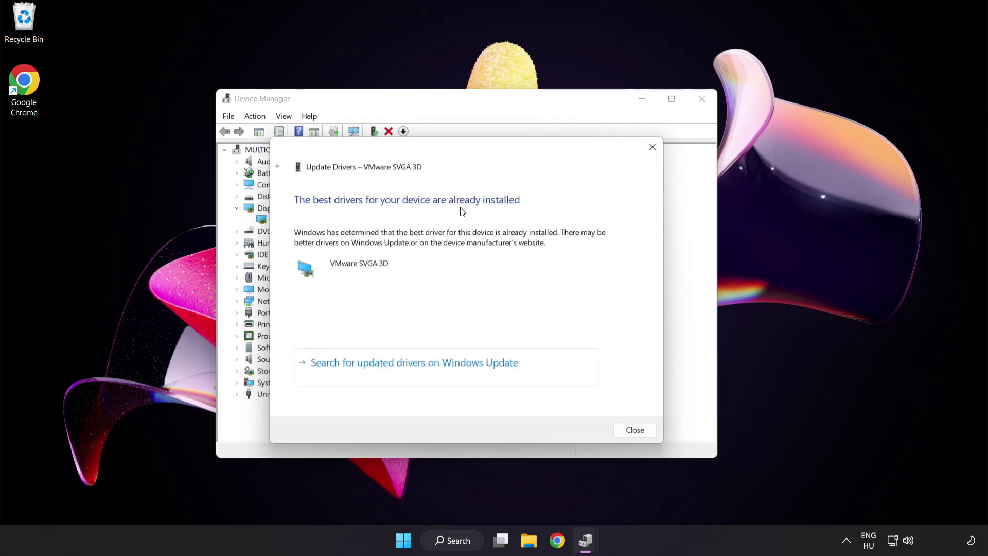
{"action": "left_click", "coordinate": [632, 432]}
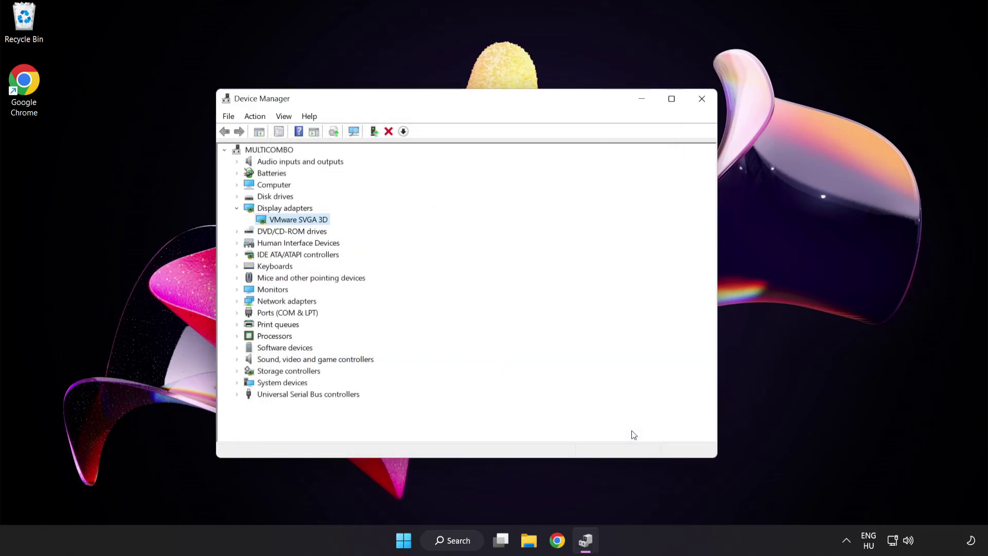
Close Device Manager and bring up Windows Search to look for "update".
{"action": "left_click", "coordinate": [702, 100]}
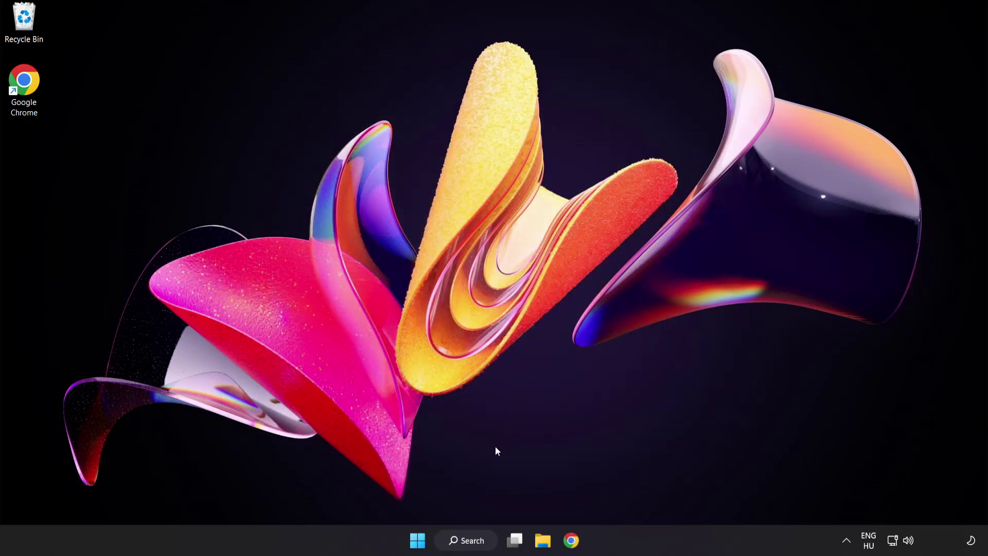
{"action": "left_click", "coordinate": [479, 545]}
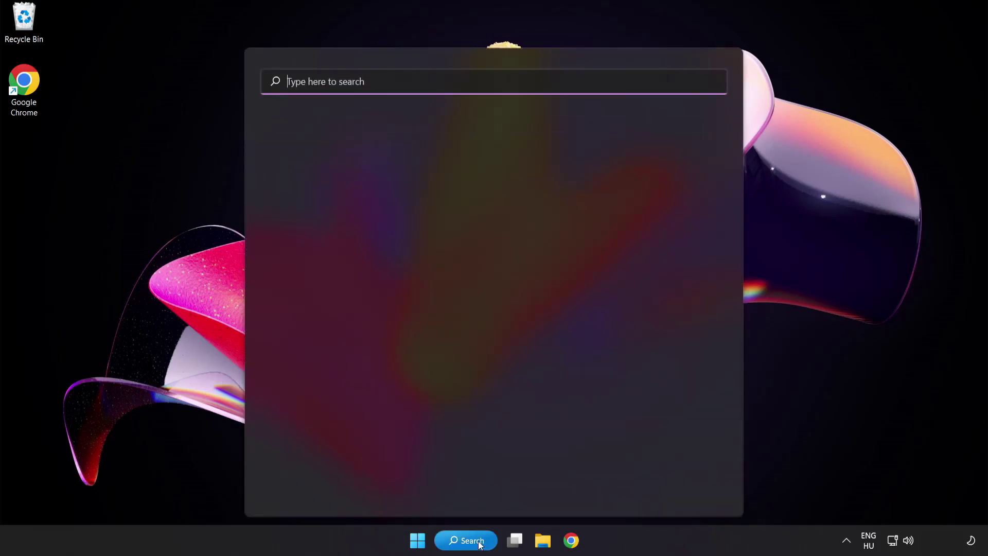
{"action": "type", "text": "update"}
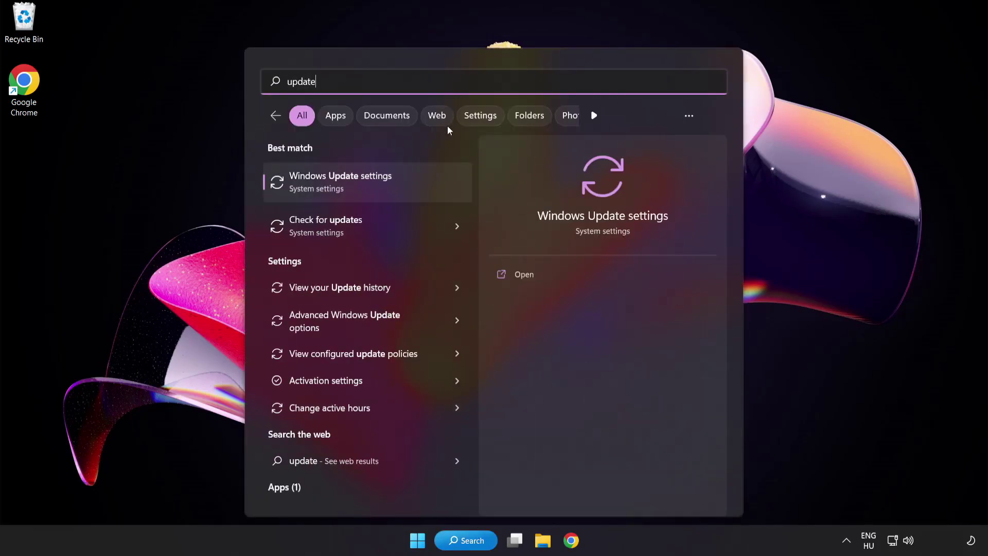
Check for updates in Windows Update, confirm the PC is up to date, and close Settings.
{"action": "left_click", "coordinate": [377, 187]}
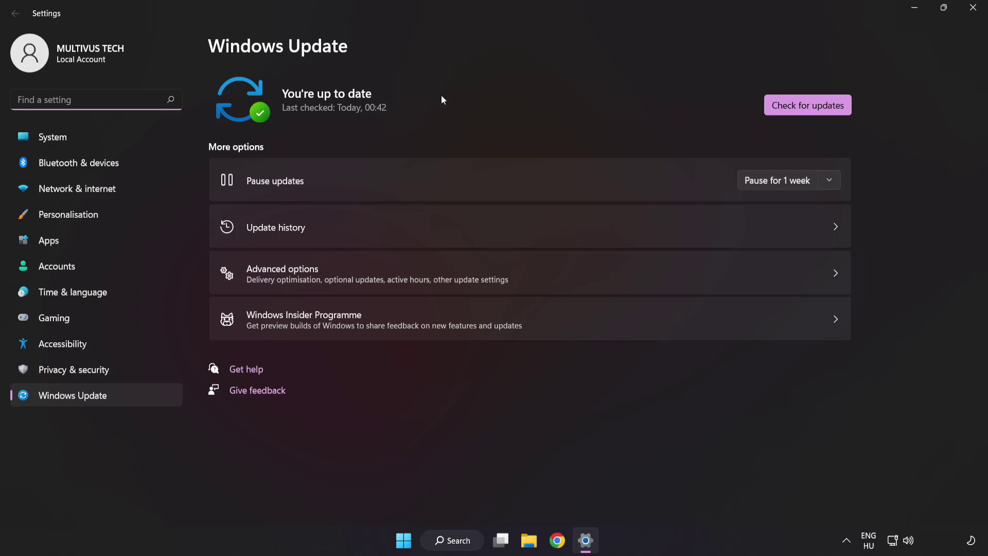
{"action": "left_click", "coordinate": [803, 111]}
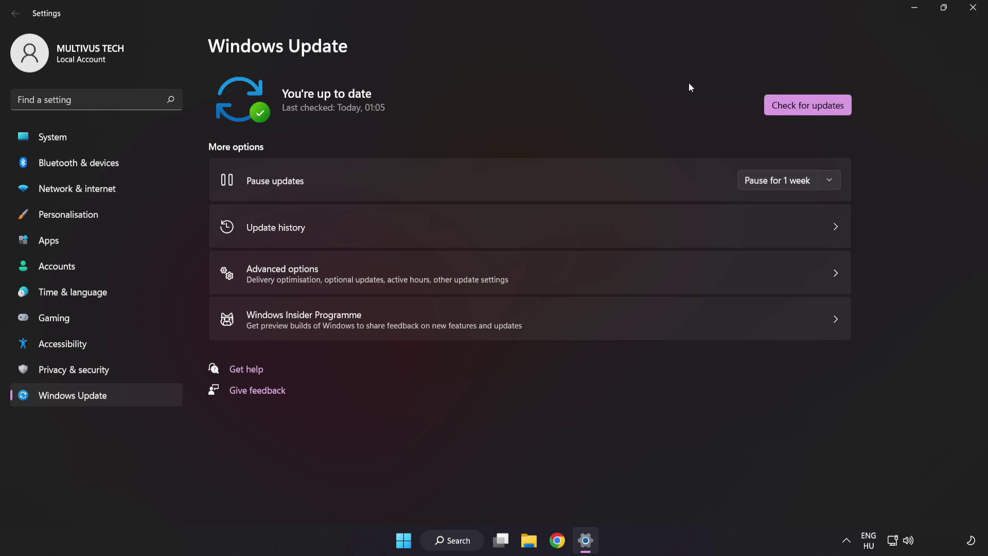
{"action": "left_click", "coordinate": [974, 10]}
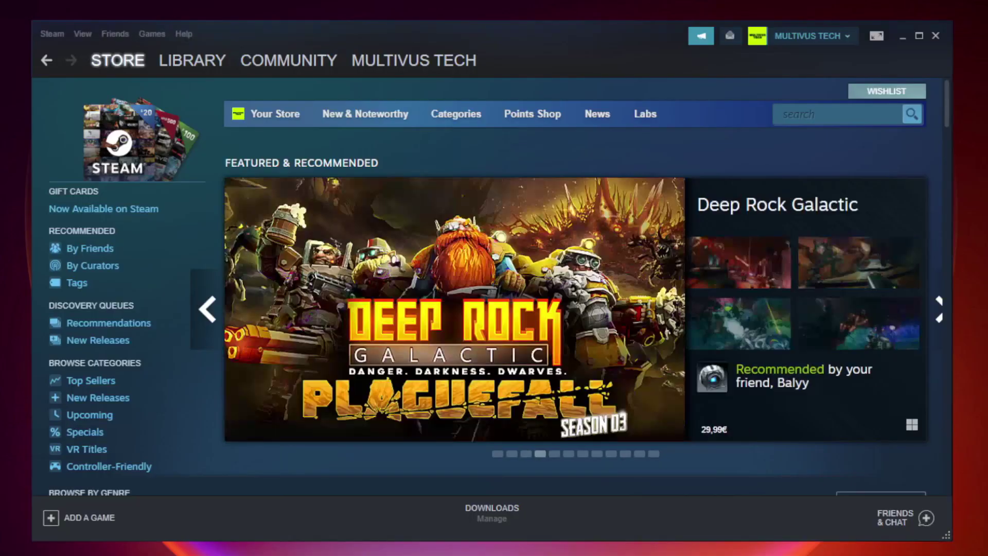
{"action": "mouse_move", "coordinate": [192, 60]}
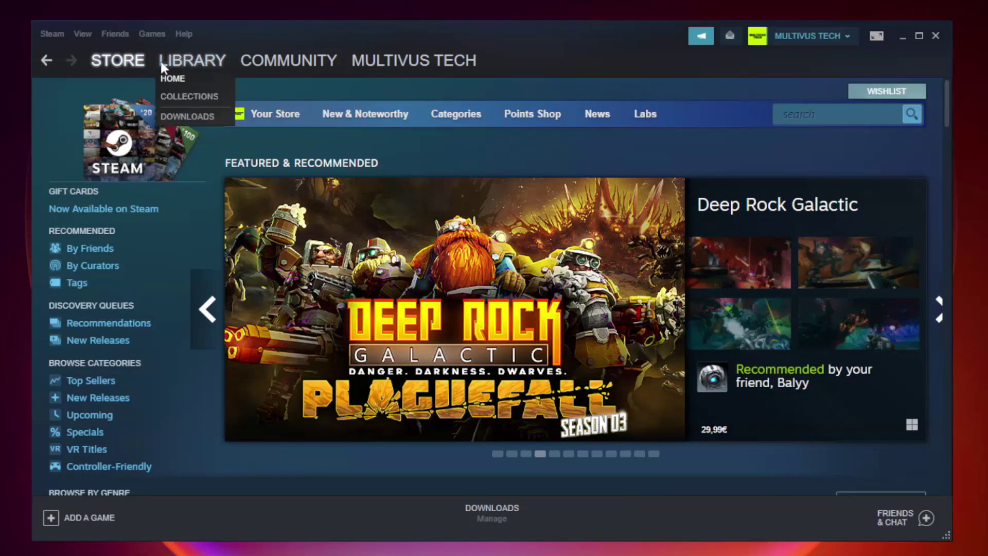
Go to the Steam Library and bring up the context menu for YOUR NOT WORKING GAME.
{"action": "left_click", "coordinate": [199, 66]}
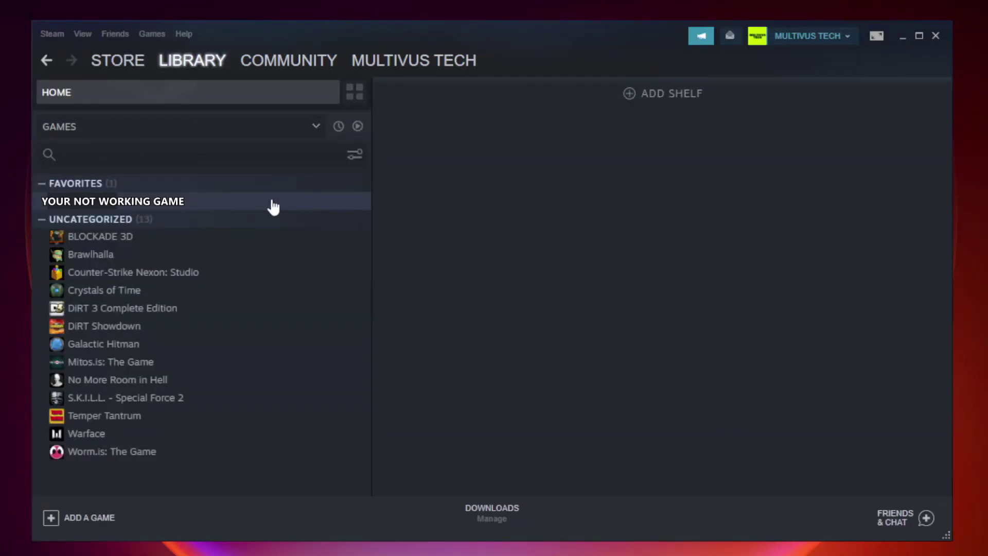
{"action": "right_click", "coordinate": [215, 206]}
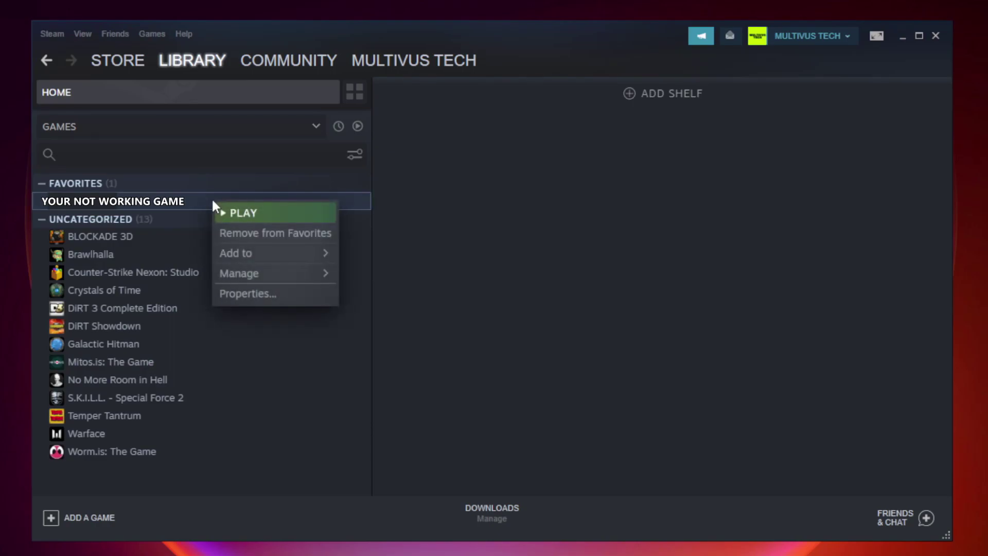
Verify integrity of game files from Properties > Local Files until all 9192 files validate.
{"action": "left_click", "coordinate": [274, 297]}
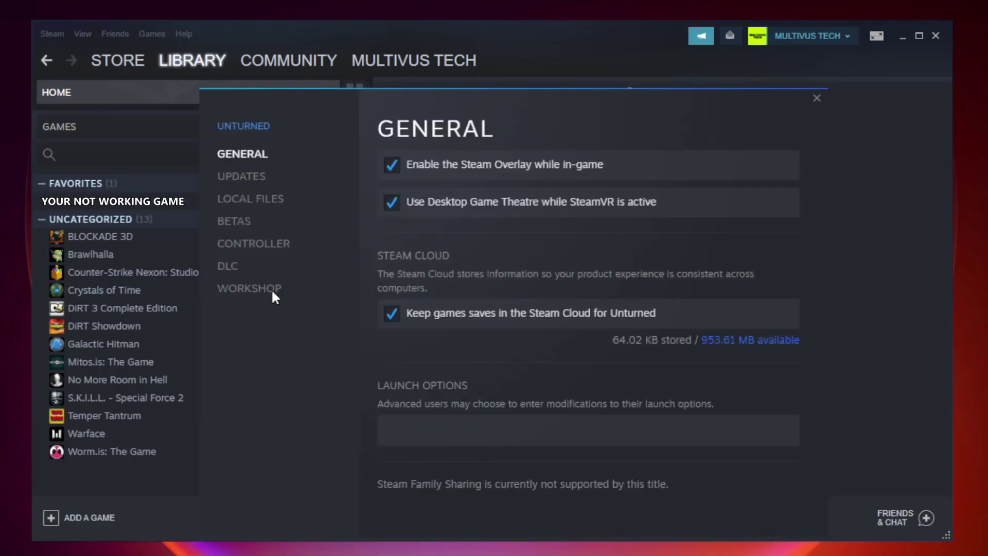
{"action": "left_click", "coordinate": [263, 203]}
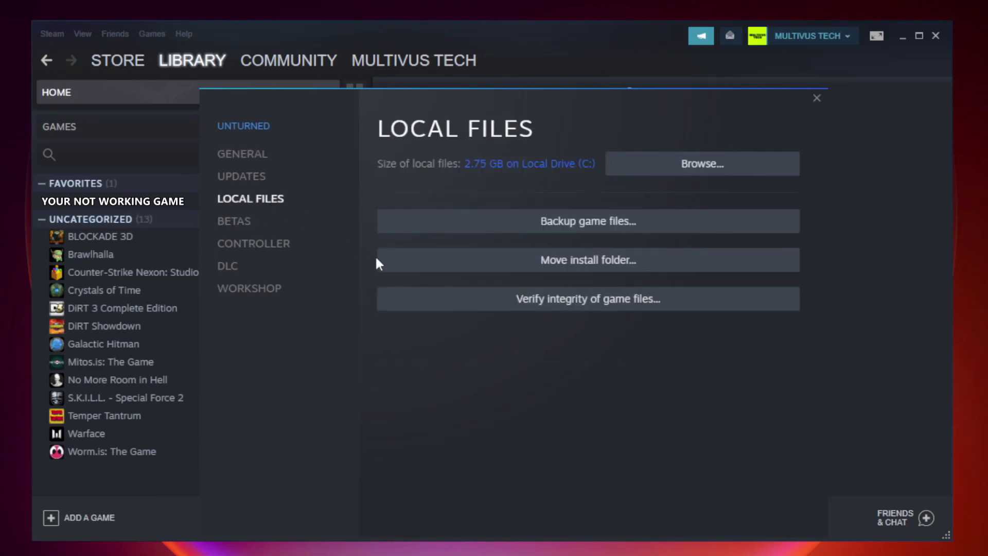
{"action": "left_click", "coordinate": [599, 308]}
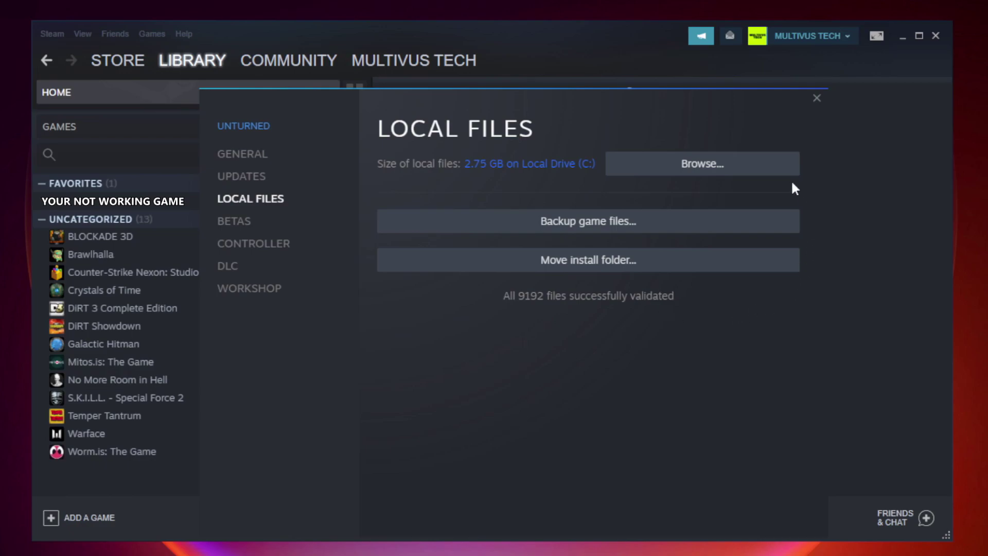
Browse to the game's install folder and bring up the context menu for the YOUR NOT WORKING GAME shortcut.
{"action": "left_click", "coordinate": [706, 168]}
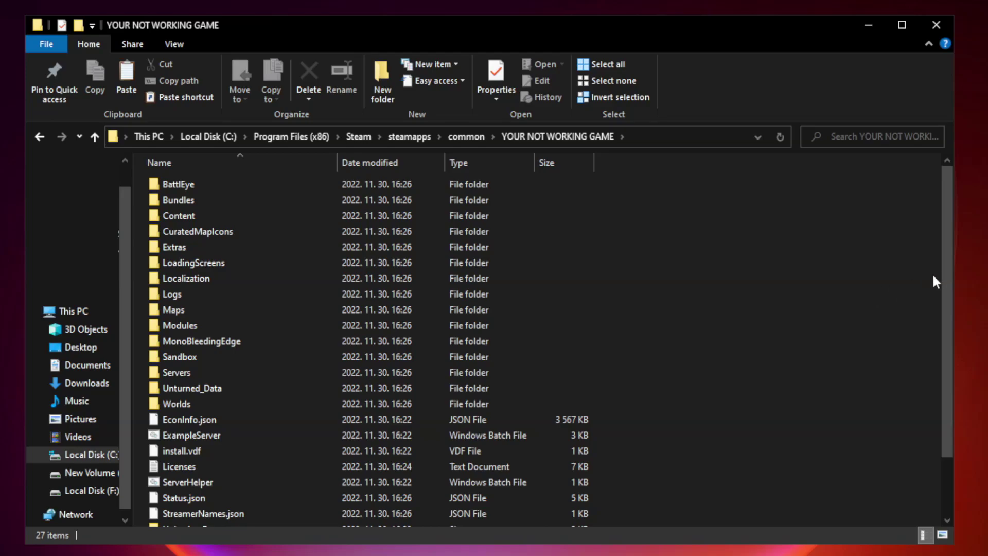
{"action": "left_click_drag", "start_coordinate": [948, 269], "coordinate": [950, 355]}
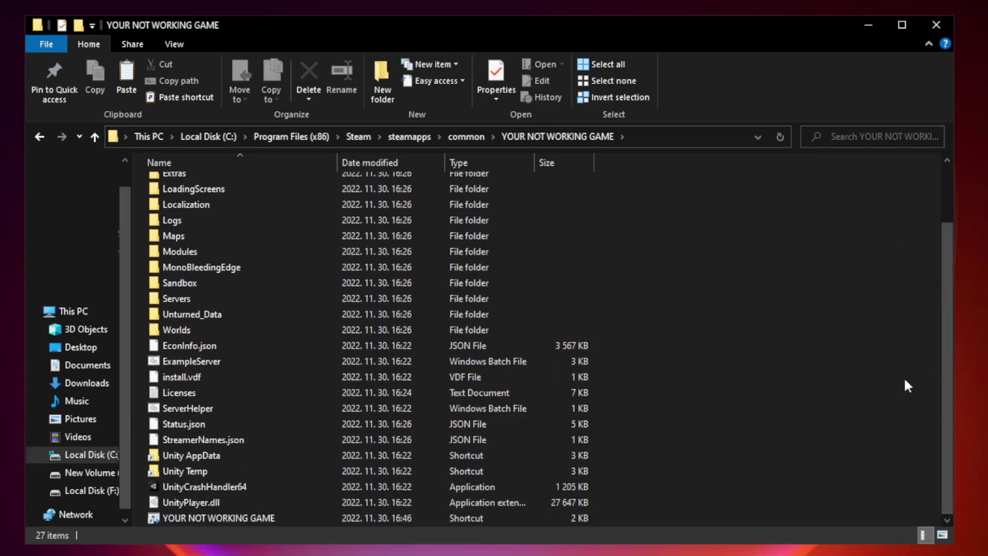
{"action": "left_click", "coordinate": [393, 515]}
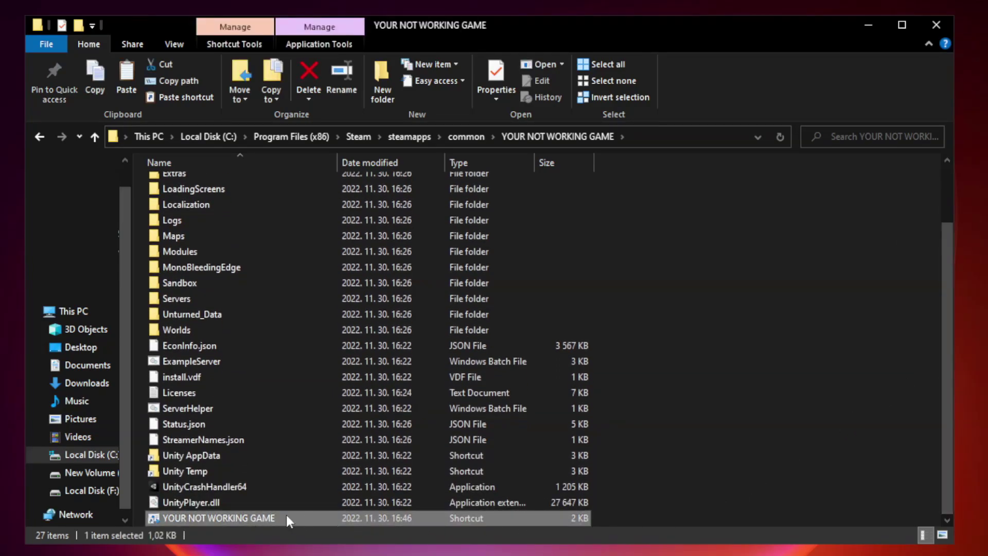
{"action": "right_click", "coordinate": [334, 514]}
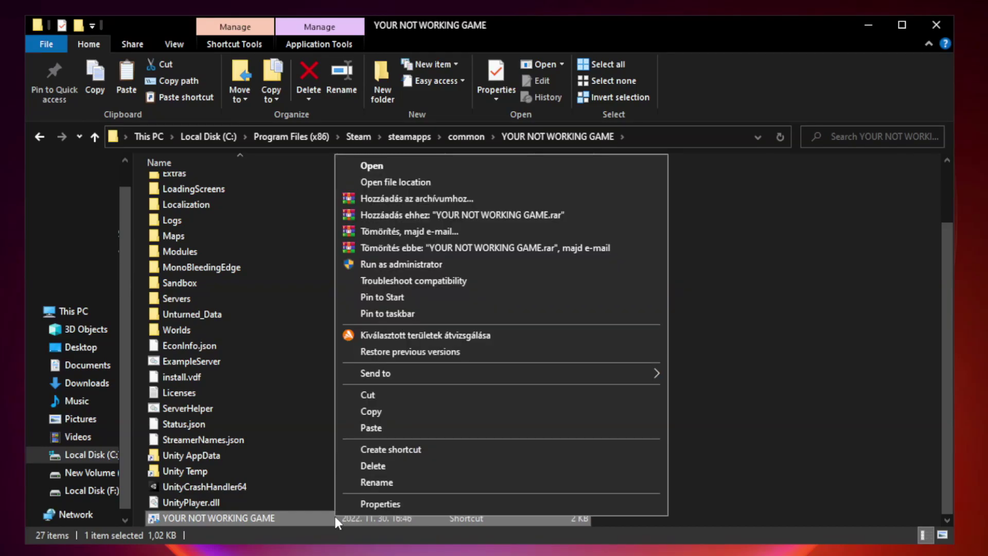
In the shortcut's Properties > Compatibility, enable compatibility mode for Windows 8.
{"action": "left_click", "coordinate": [499, 508]}
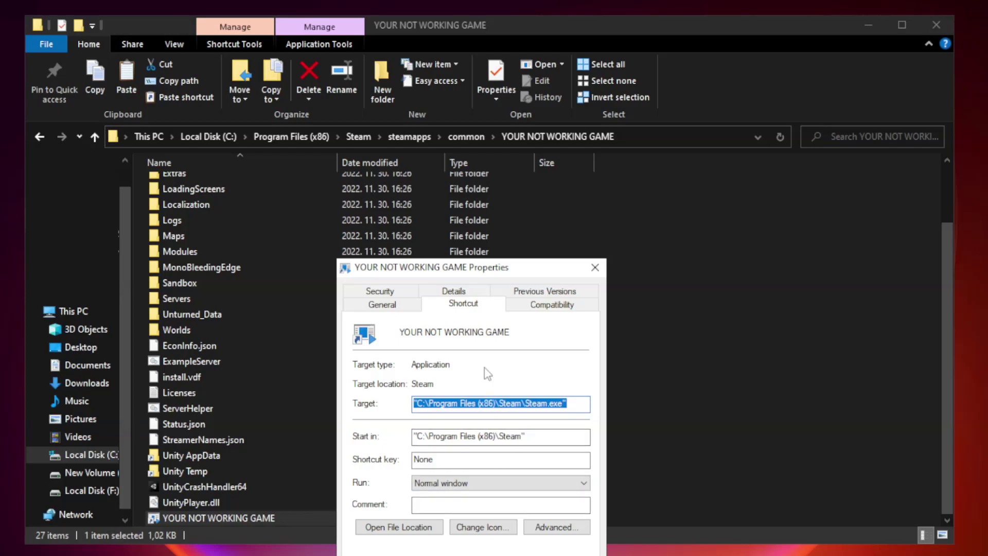
{"action": "mouse_move", "coordinate": [490, 270]}
{"action": "left_mouse_down"}
{"action": "mouse_move", "coordinate": [510, 133]}
{"action": "mouse_move", "coordinate": [490, 111]}
{"action": "left_mouse_up"}
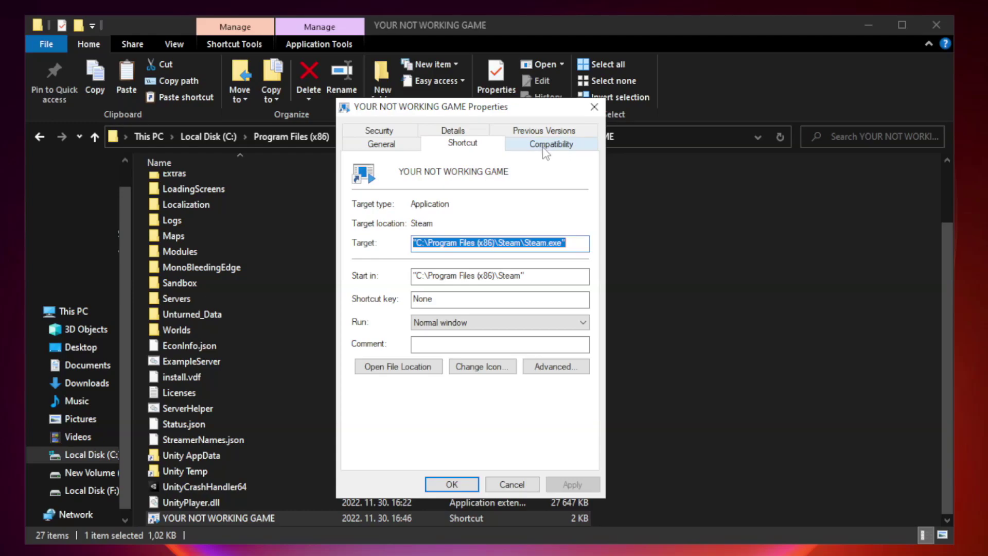
{"action": "left_click", "coordinate": [548, 146]}
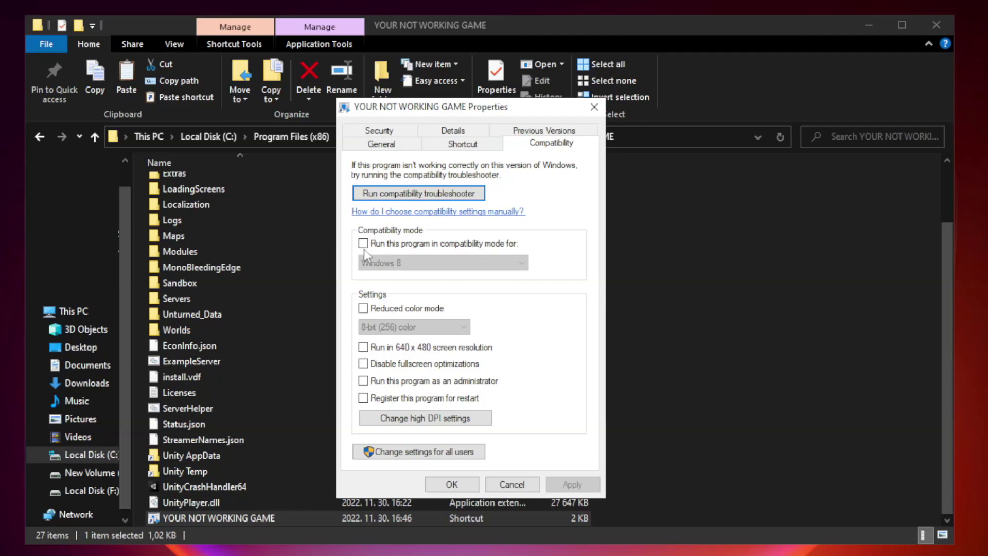
{"action": "left_click", "coordinate": [394, 246]}
{"action": "left_click", "coordinate": [444, 263]}
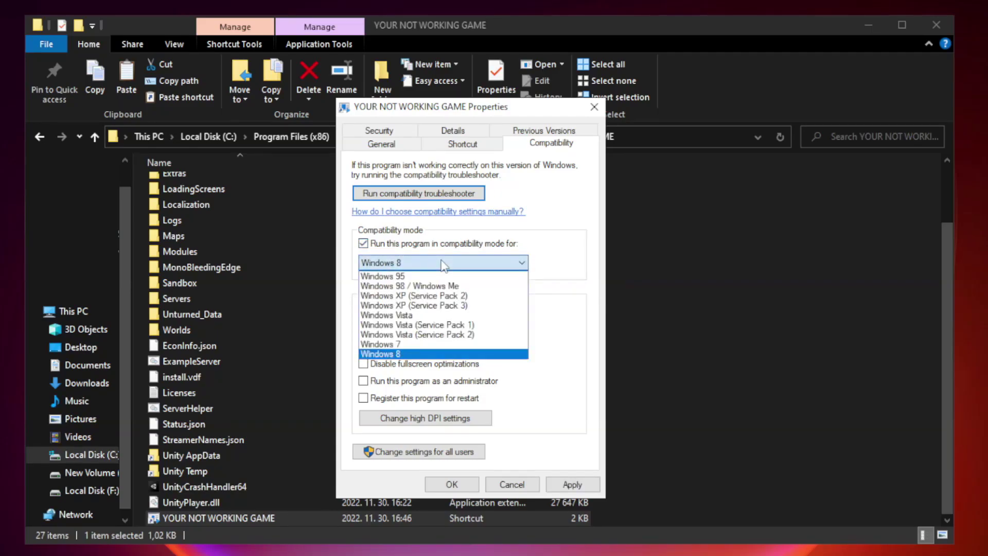
{"action": "left_click", "coordinate": [419, 355]}
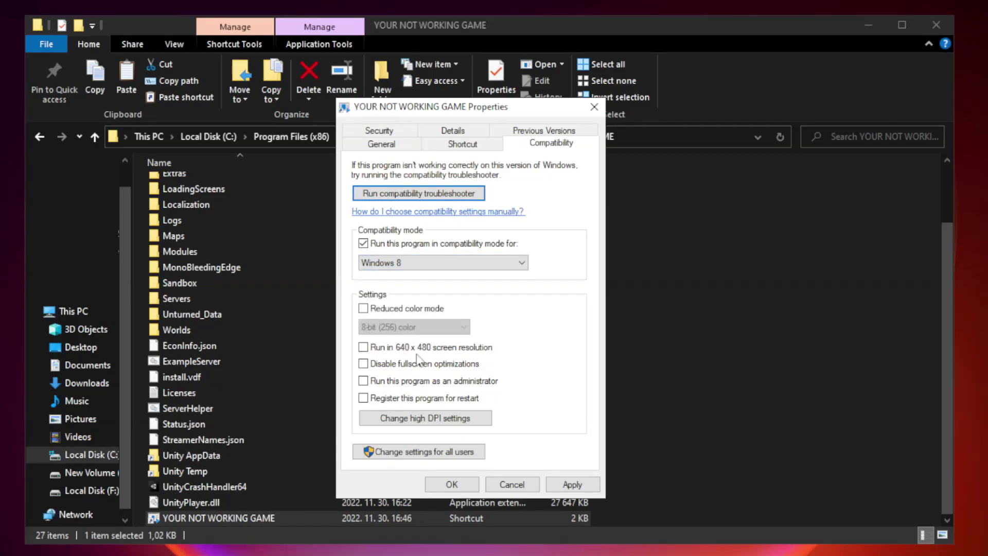
Enable Disable fullscreen optimizations and Run as administrator, then apply and confirm with OK.
{"action": "left_click", "coordinate": [389, 370]}
{"action": "left_click", "coordinate": [390, 387]}
{"action": "left_click", "coordinate": [573, 484]}
{"action": "left_click", "coordinate": [452, 484]}
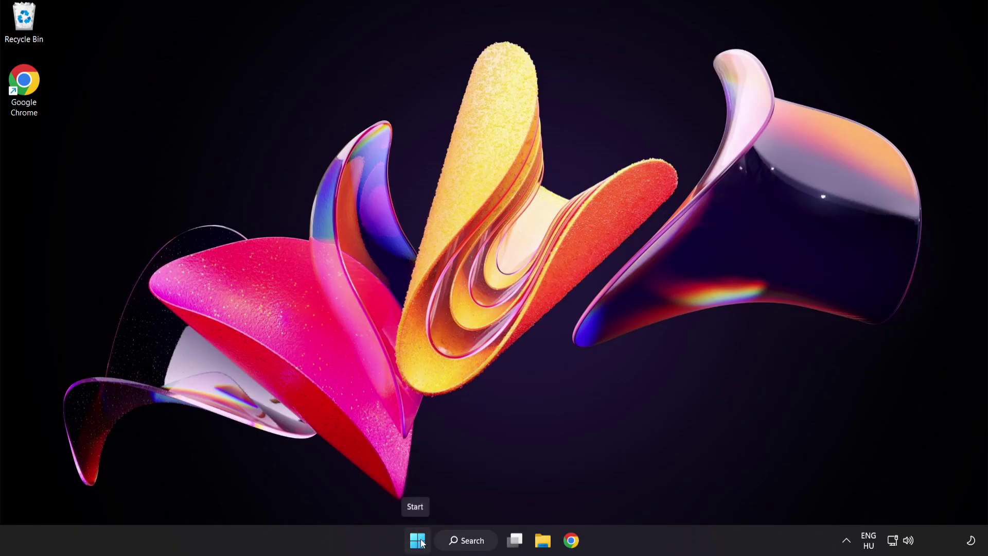
Launch Task Manager from the Start button's quick menu and go to Startup apps.
{"action": "right_click", "coordinate": [418, 540]}
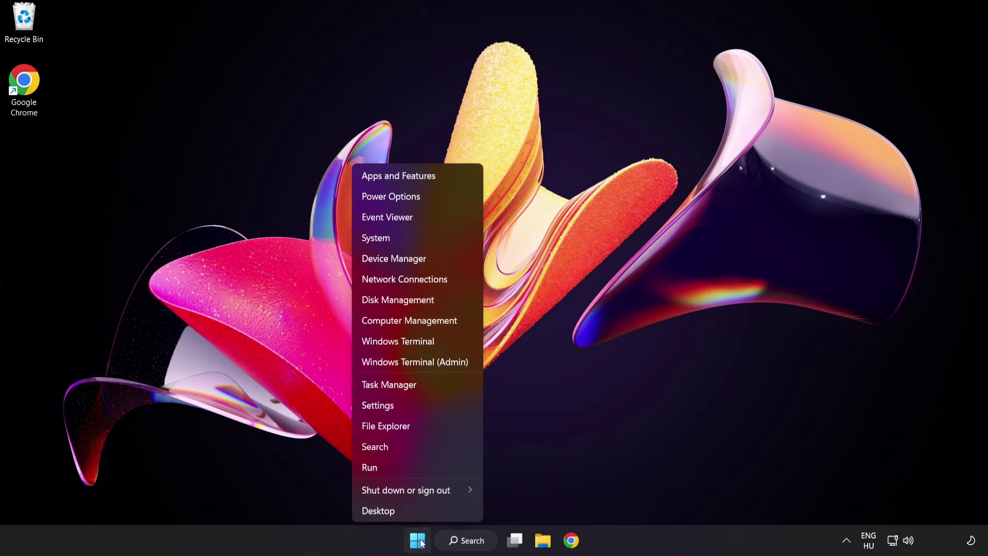
{"action": "left_click", "coordinate": [427, 383]}
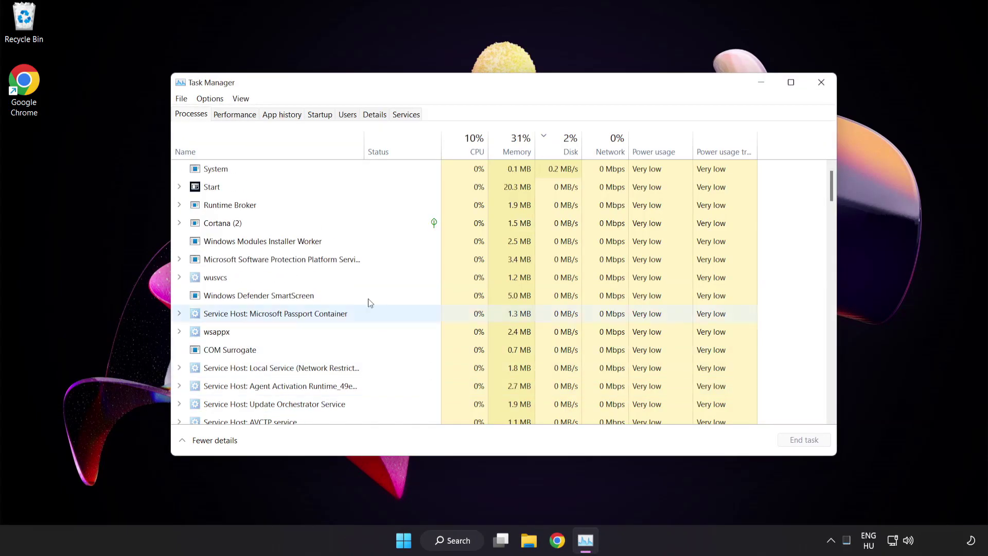
{"action": "left_click", "coordinate": [325, 116]}
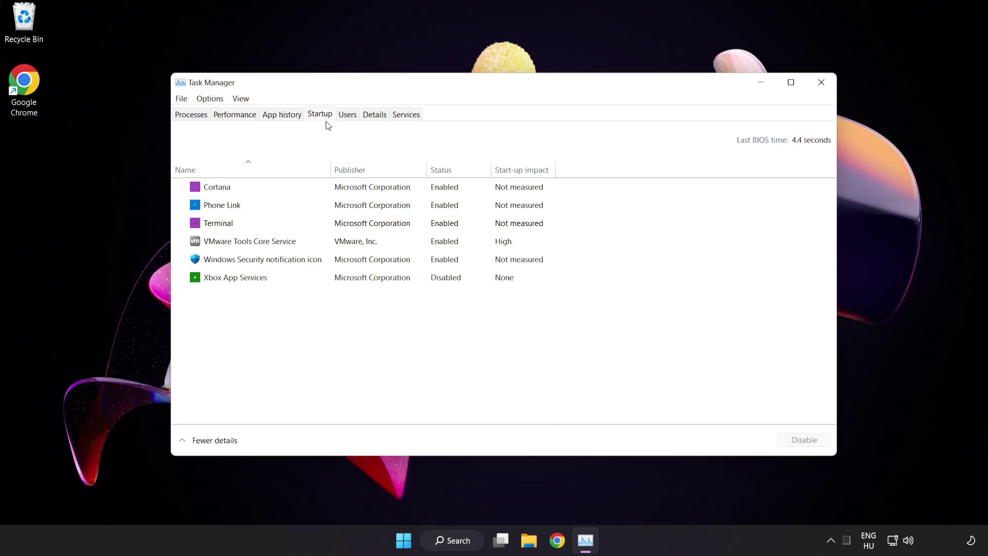
Disable Cortana, Phone Link, Terminal and Windows Security notification icon at startup.
{"action": "left_click", "coordinate": [328, 192]}
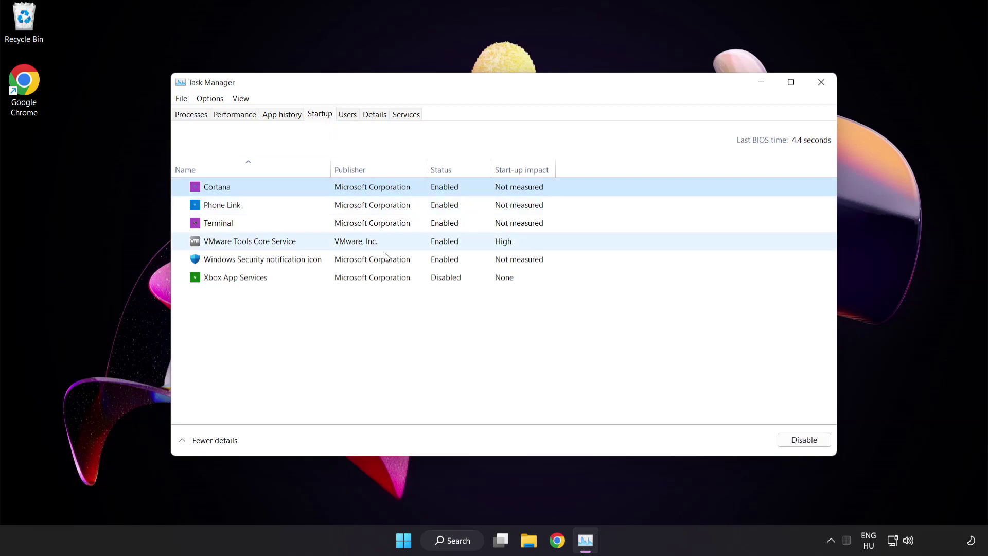
{"action": "left_click", "coordinate": [804, 440]}
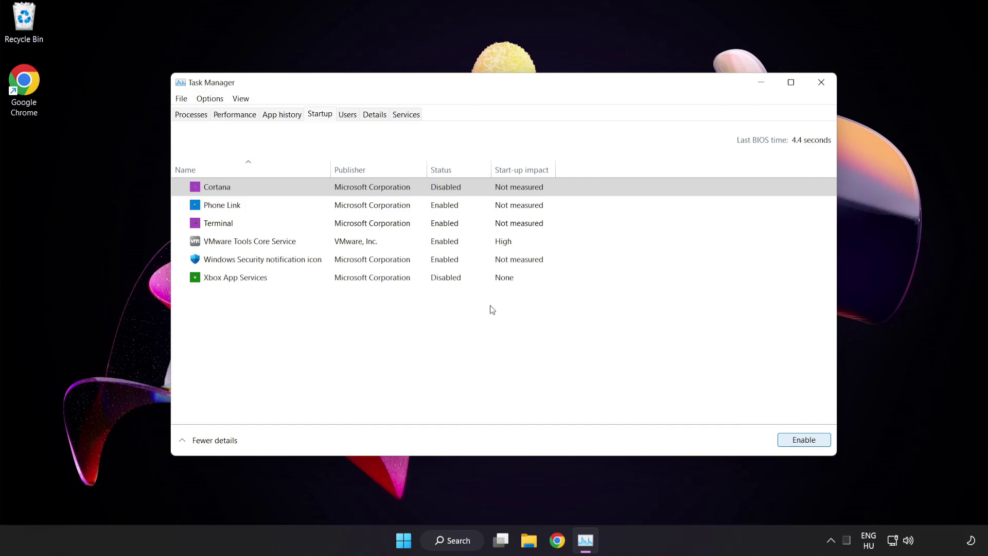
{"action": "left_click", "coordinate": [305, 202]}
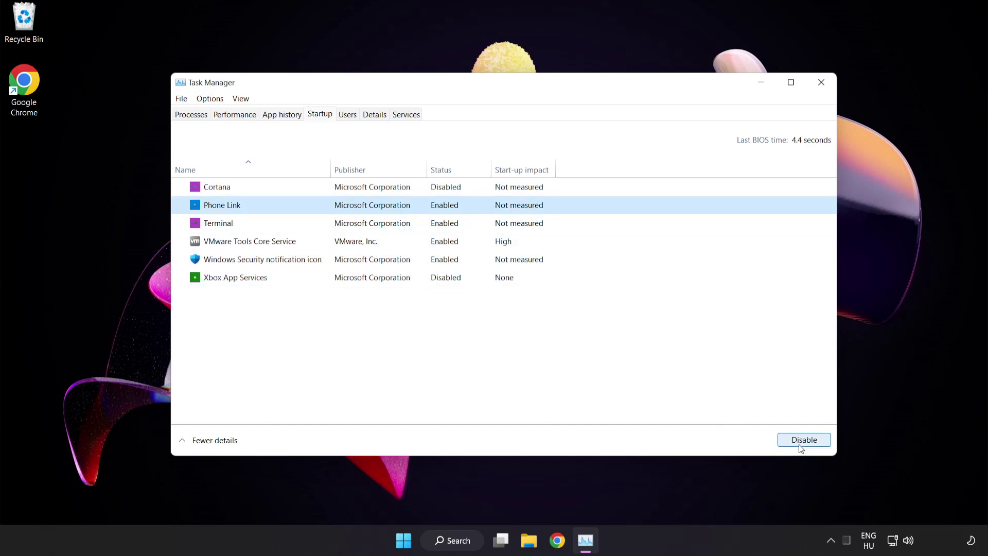
{"action": "left_click", "coordinate": [801, 444]}
{"action": "left_click", "coordinate": [313, 224]}
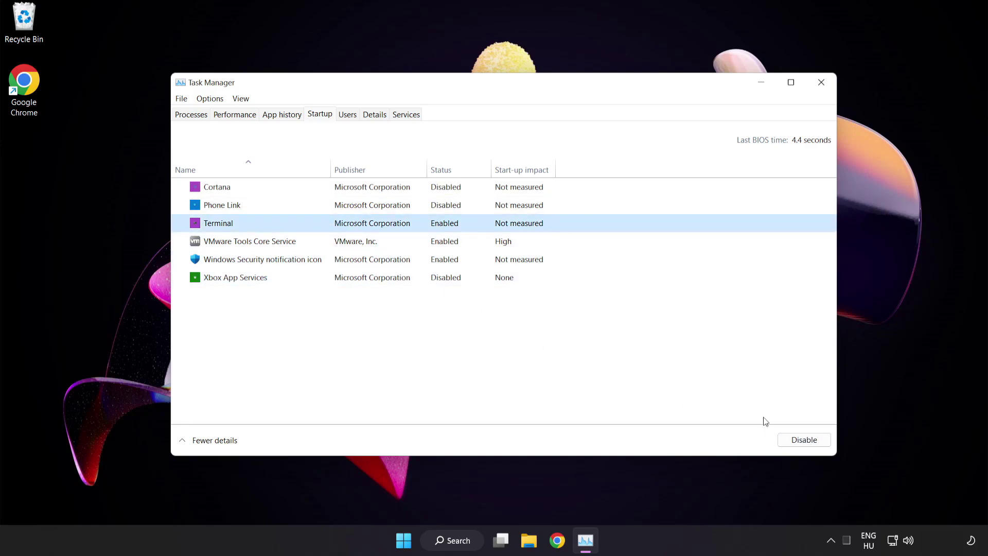
{"action": "left_click", "coordinate": [805, 440]}
{"action": "left_click", "coordinate": [334, 259]}
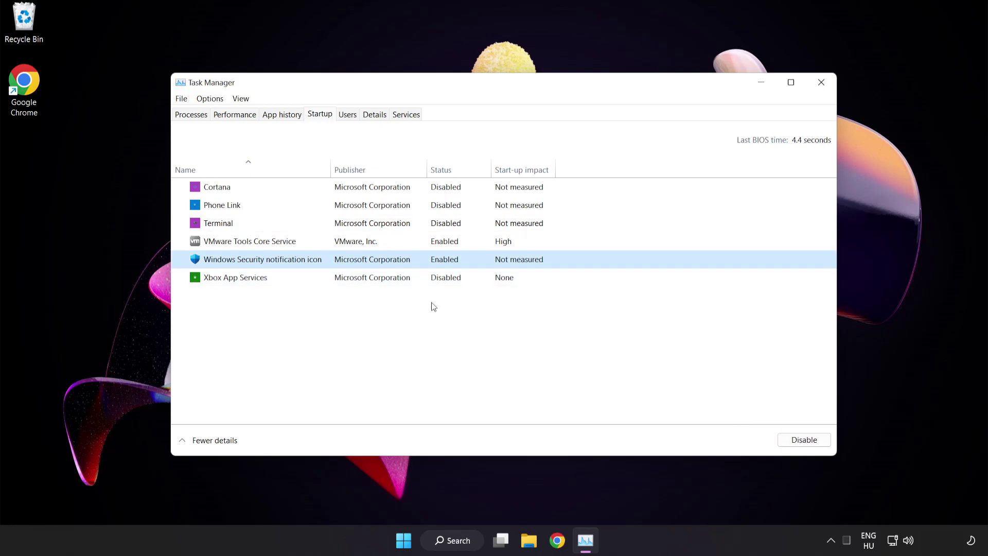
{"action": "left_click", "coordinate": [798, 440]}
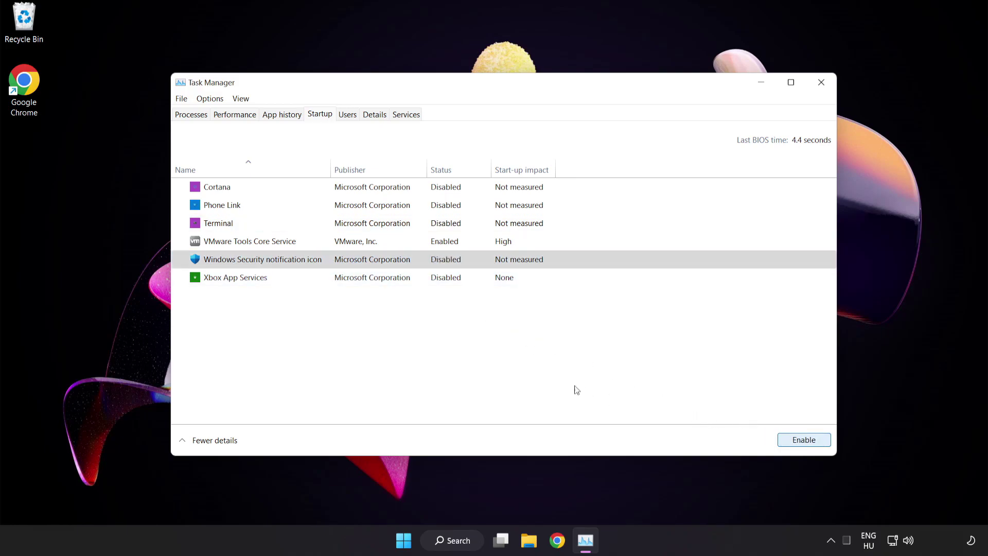
Close Task Manager and launch Windows Security from a taskbar search for 'security'.
{"action": "left_click", "coordinate": [823, 83]}
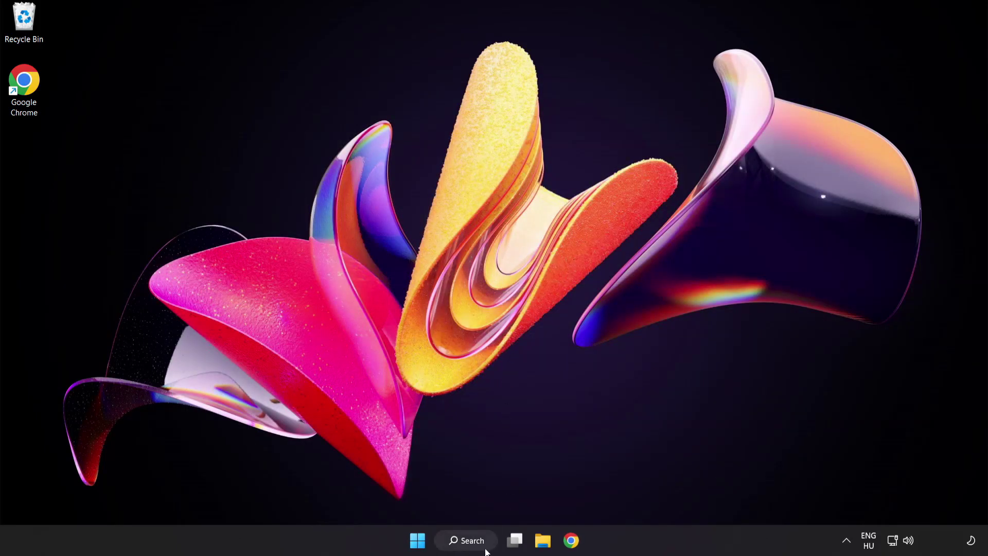
{"action": "left_click", "coordinate": [466, 541]}
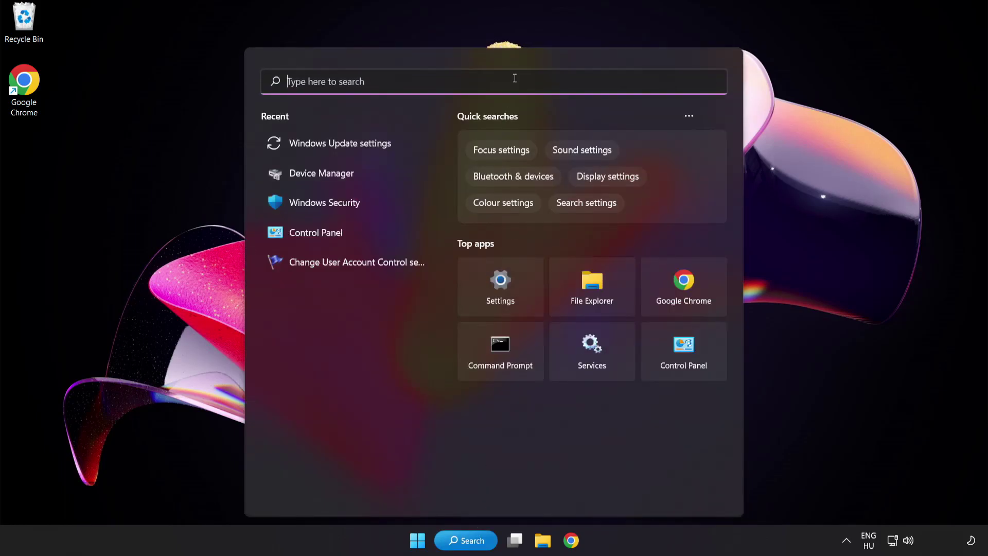
{"action": "type", "text": "security"}
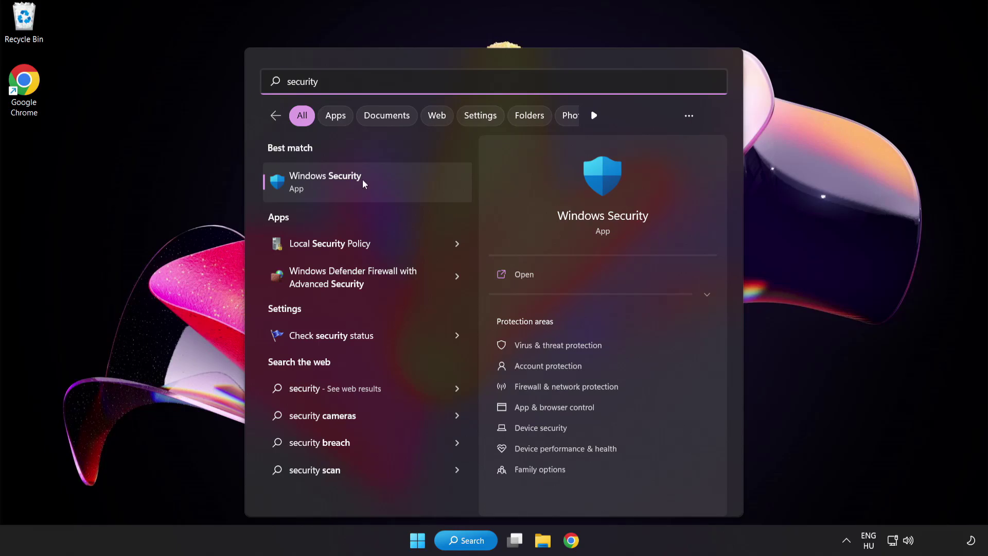
{"action": "left_click", "coordinate": [373, 180]}
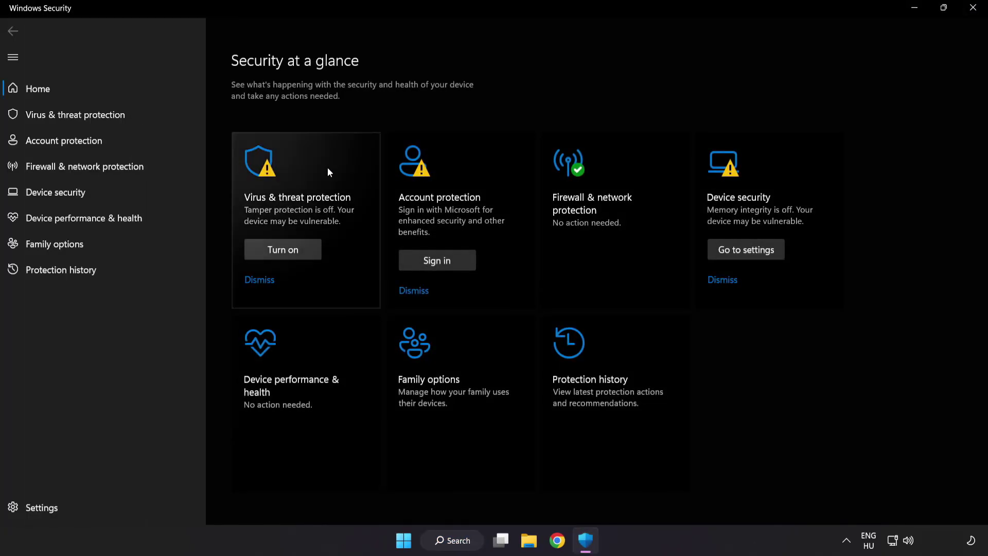
Reach the Defender Exclusions page via Virus & threat protection > Manage settings.
{"action": "left_click", "coordinate": [150, 113]}
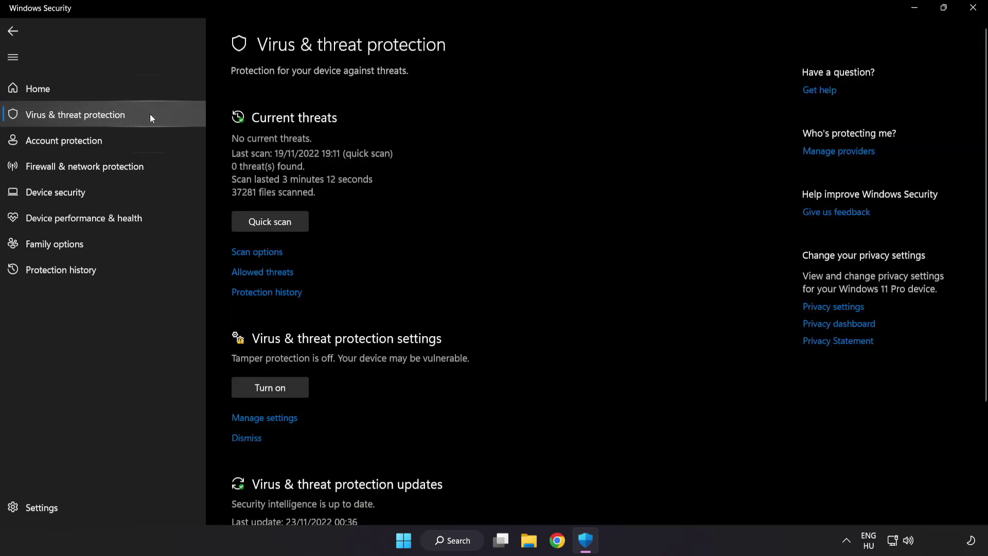
{"action": "scroll", "coordinate": [625, 147], "scroll_direction": "down", "scroll_amount": 3}
{"action": "scroll", "coordinate": [625, 147], "scroll_direction": "down", "scroll_amount": 1}
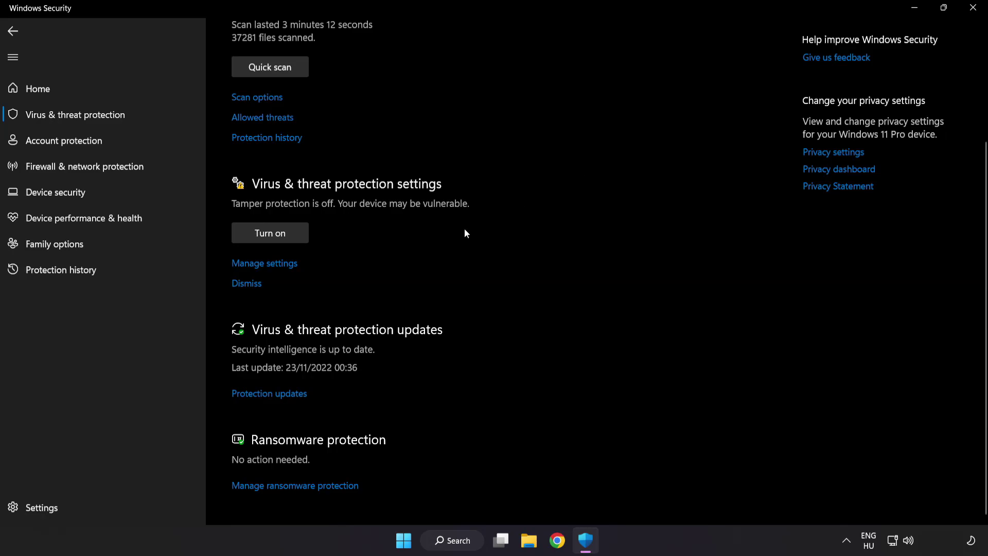
{"action": "left_click", "coordinate": [269, 264]}
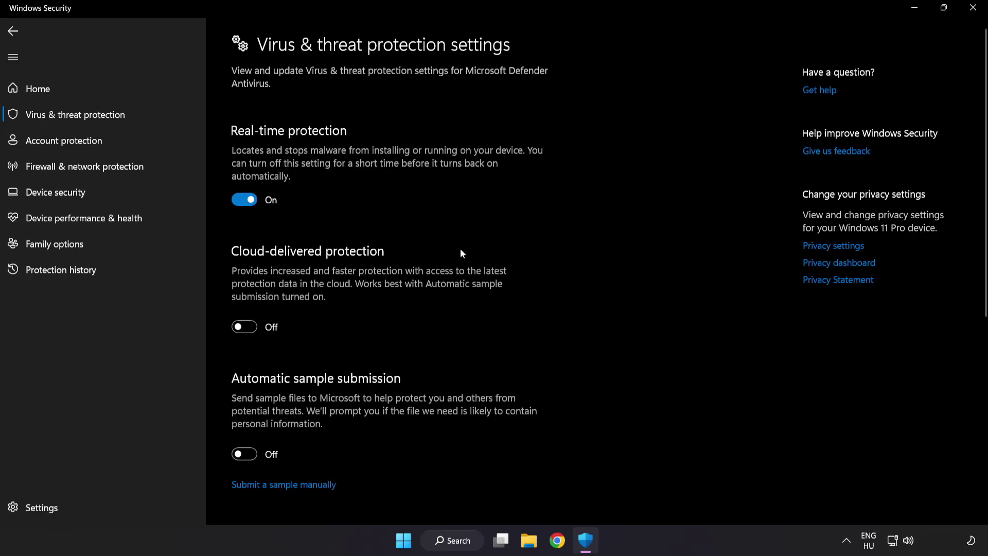
{"action": "scroll", "coordinate": [575, 268], "scroll_direction": "down", "scroll_amount": 2}
{"action": "scroll", "coordinate": [574, 268], "scroll_direction": "down", "scroll_amount": 3}
{"action": "scroll", "coordinate": [574, 269], "scroll_direction": "down", "scroll_amount": 1}
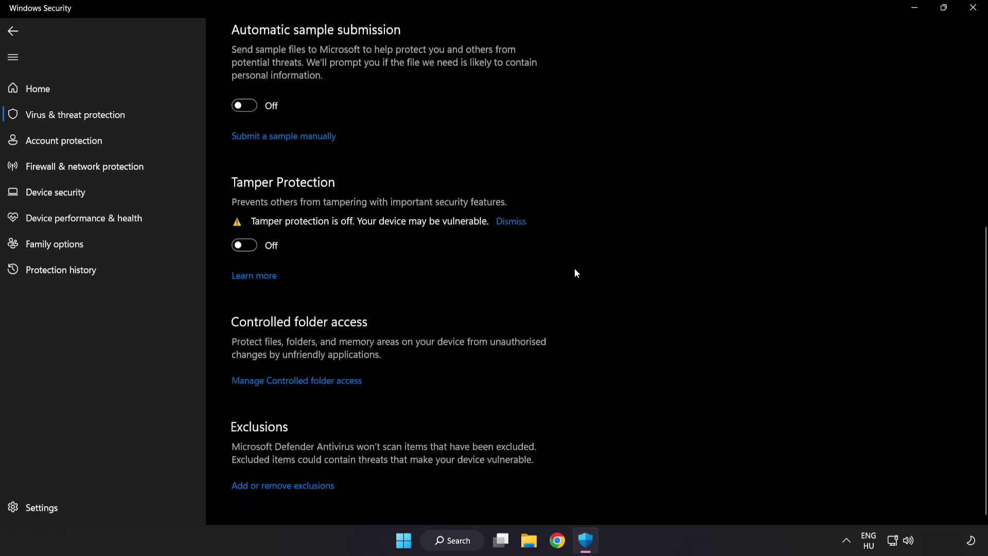
{"action": "left_click", "coordinate": [288, 487]}
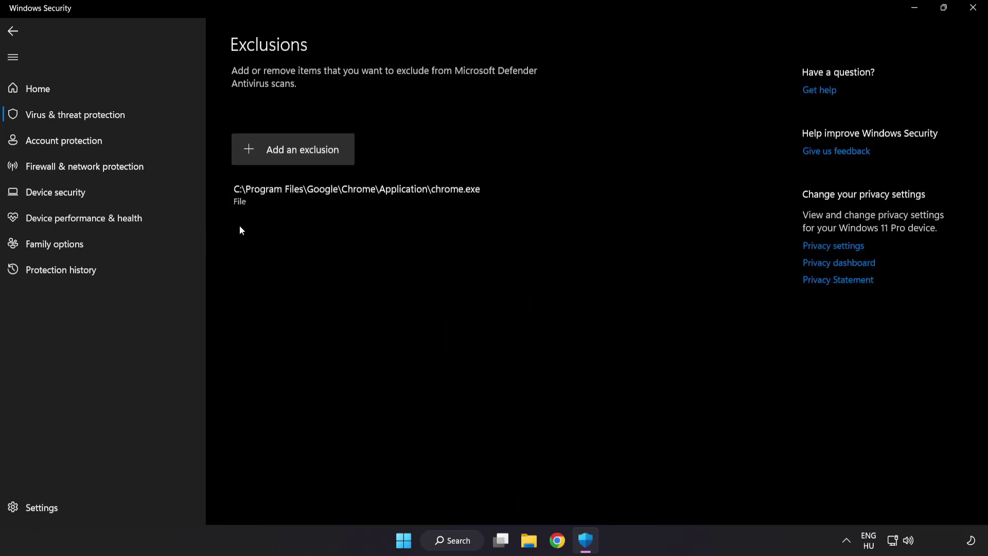
Add a File exclusion and browse from This PC into C:\Program Files (x86).
{"action": "left_click", "coordinate": [295, 157]}
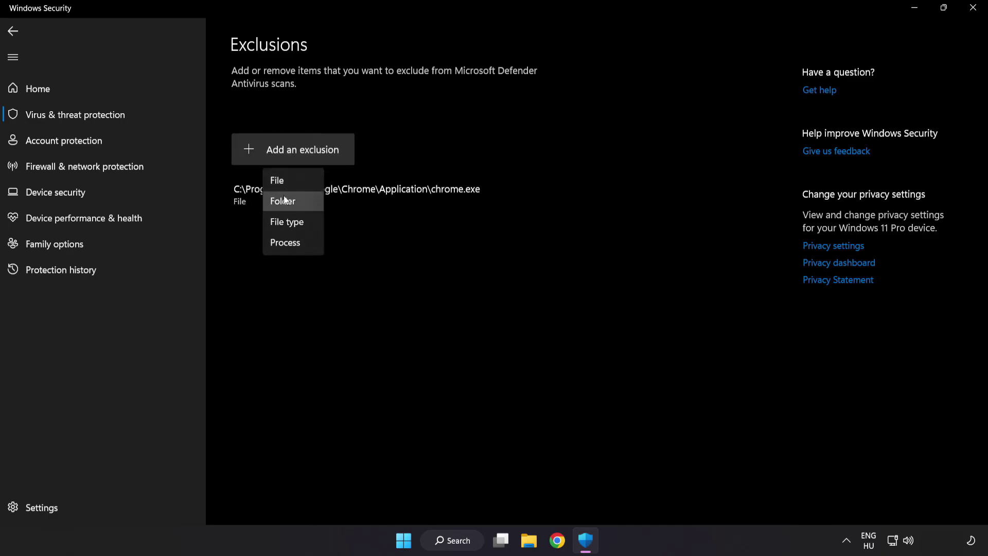
{"action": "left_click", "coordinate": [287, 181]}
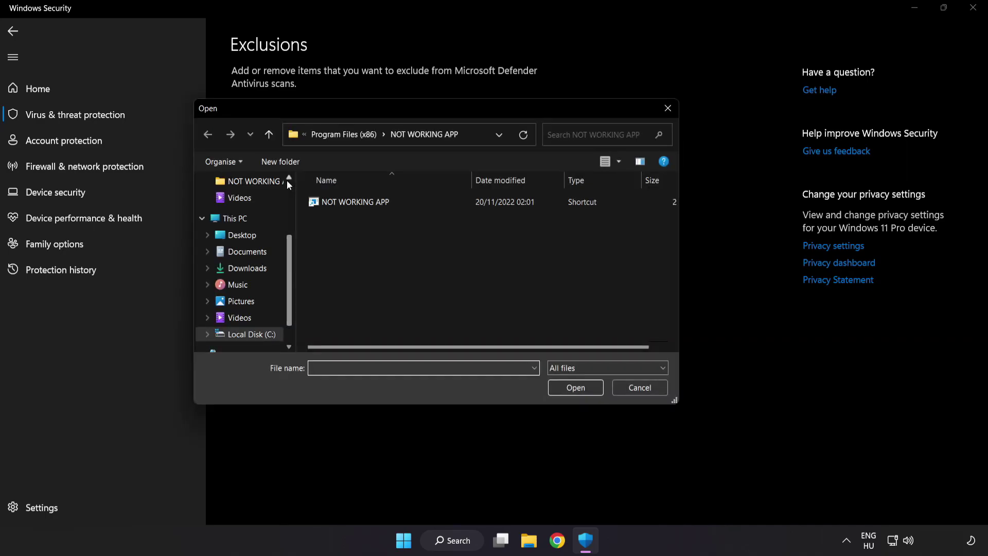
{"action": "left_click", "coordinate": [316, 139]}
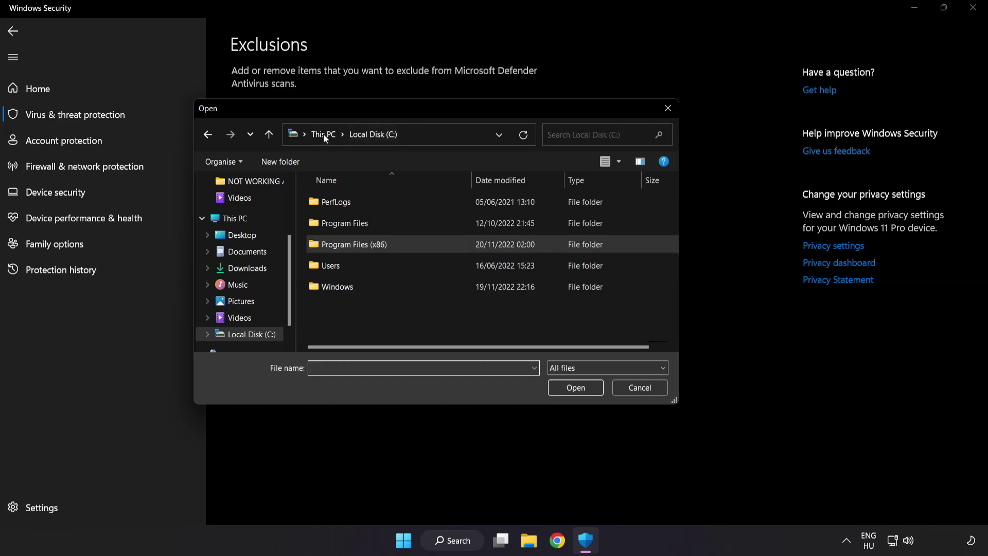
{"action": "left_click", "coordinate": [324, 133]}
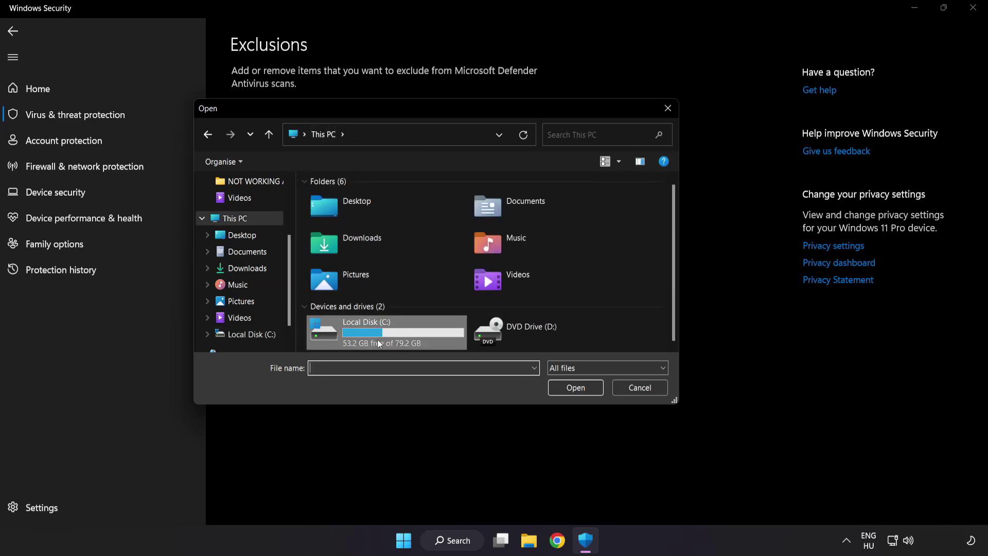
{"action": "double_click", "coordinate": [368, 332]}
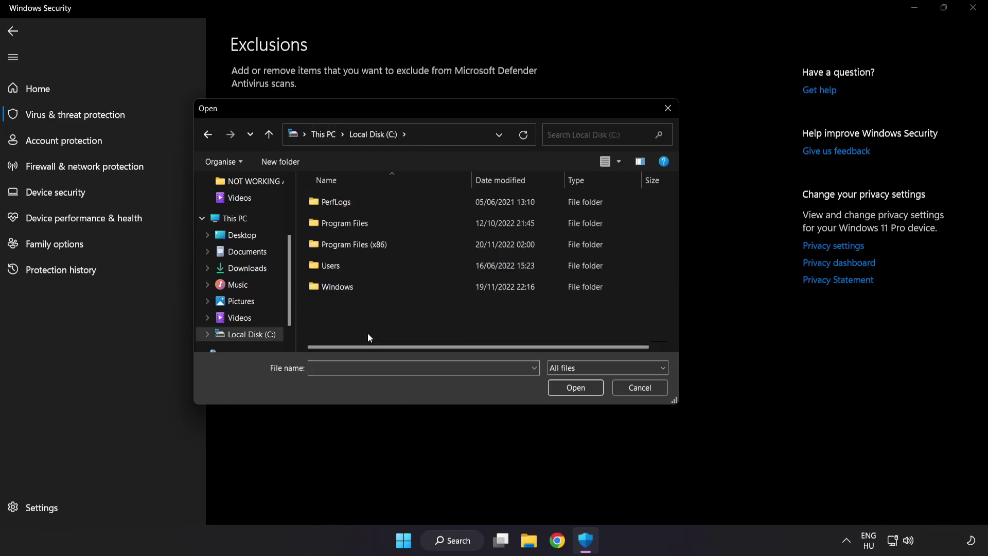
{"action": "double_click", "coordinate": [379, 243]}
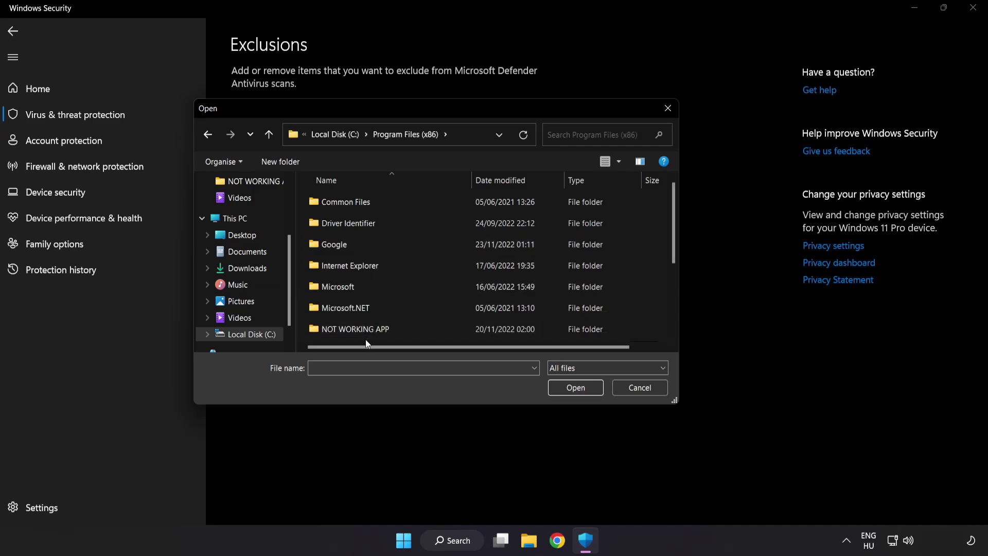
{"action": "scroll", "coordinate": [366, 320], "scroll_direction": "down", "scroll_amount": 1}
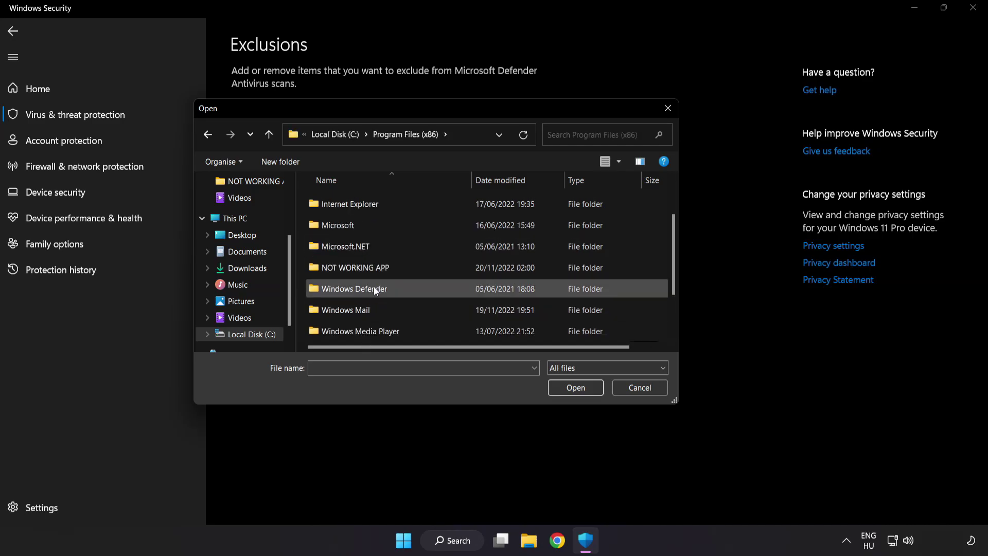
Select the NOT WORKING APP shortcut in its folder and confirm it as the exclusion.
{"action": "double_click", "coordinate": [392, 268]}
{"action": "left_click", "coordinate": [346, 206]}
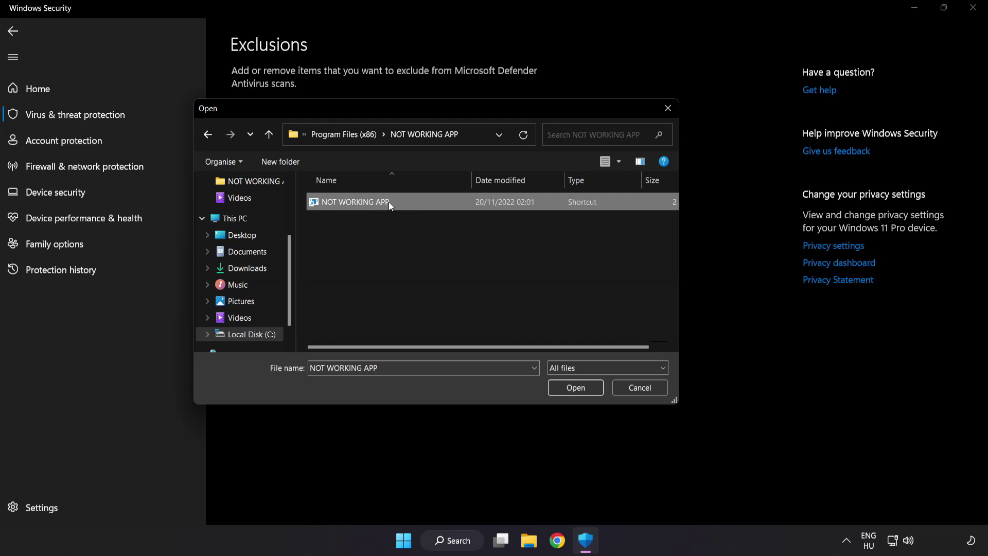
{"action": "left_click", "coordinate": [577, 390]}
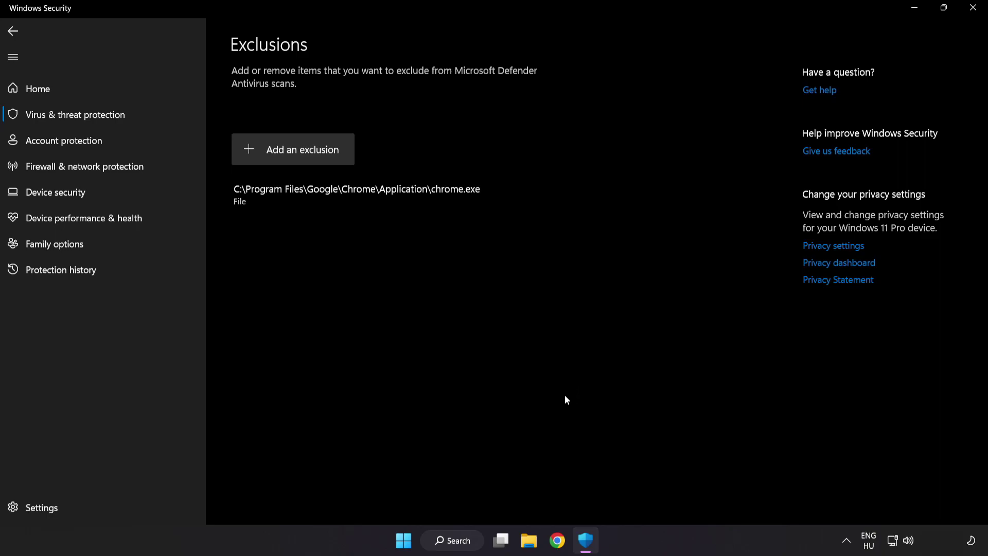
Close Windows Security and show the Start menu's Sleep, Shut down and Restart options.
{"action": "left_click", "coordinate": [971, 10]}
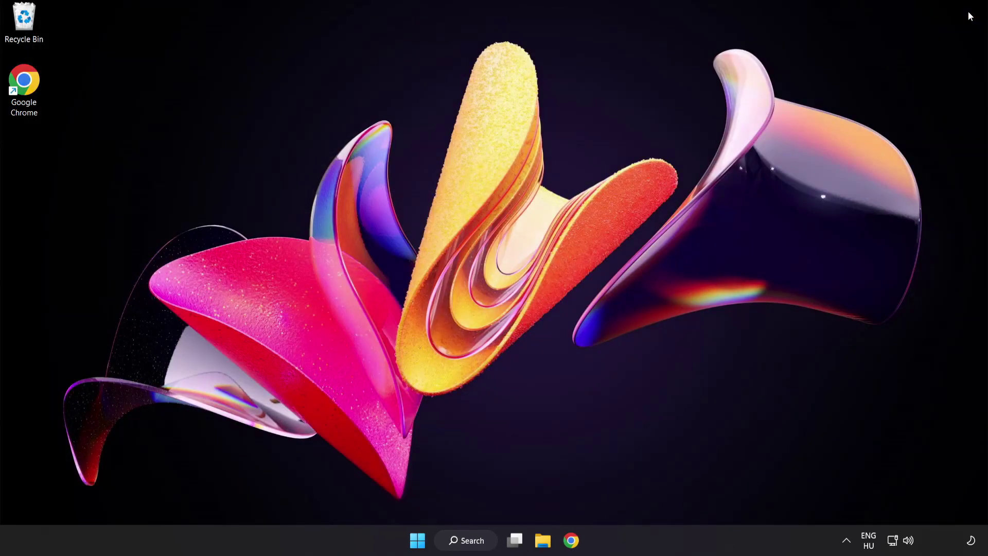
{"action": "left_click", "coordinate": [418, 540]}
{"action": "left_click", "coordinate": [655, 497]}
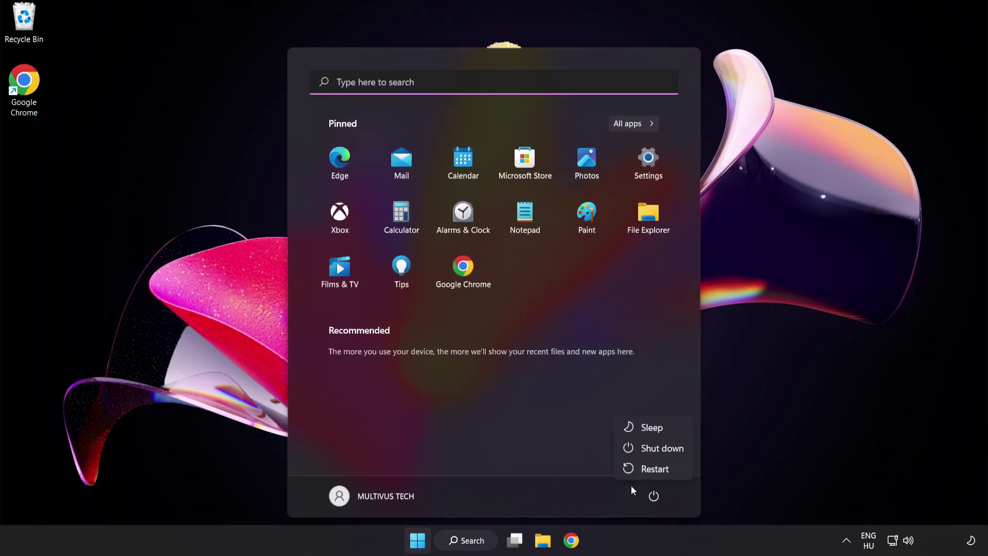